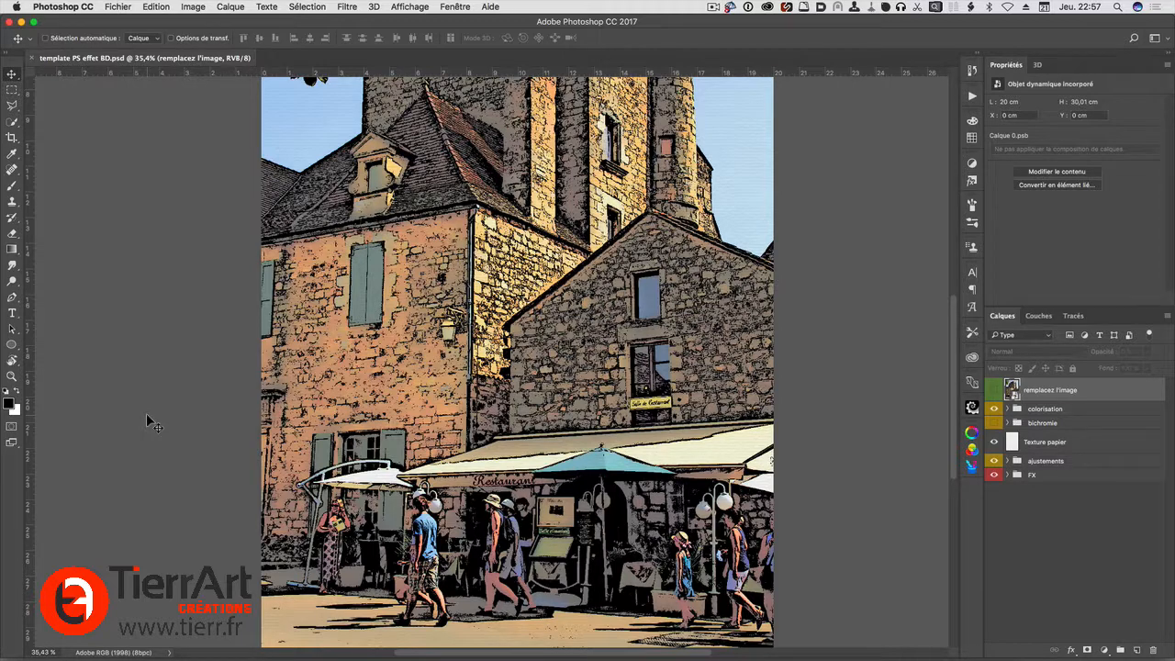
Switch to Finder to view the landscape and portrait template files, and return to Photoshop
{"action": "key", "text": "super+Tab"}
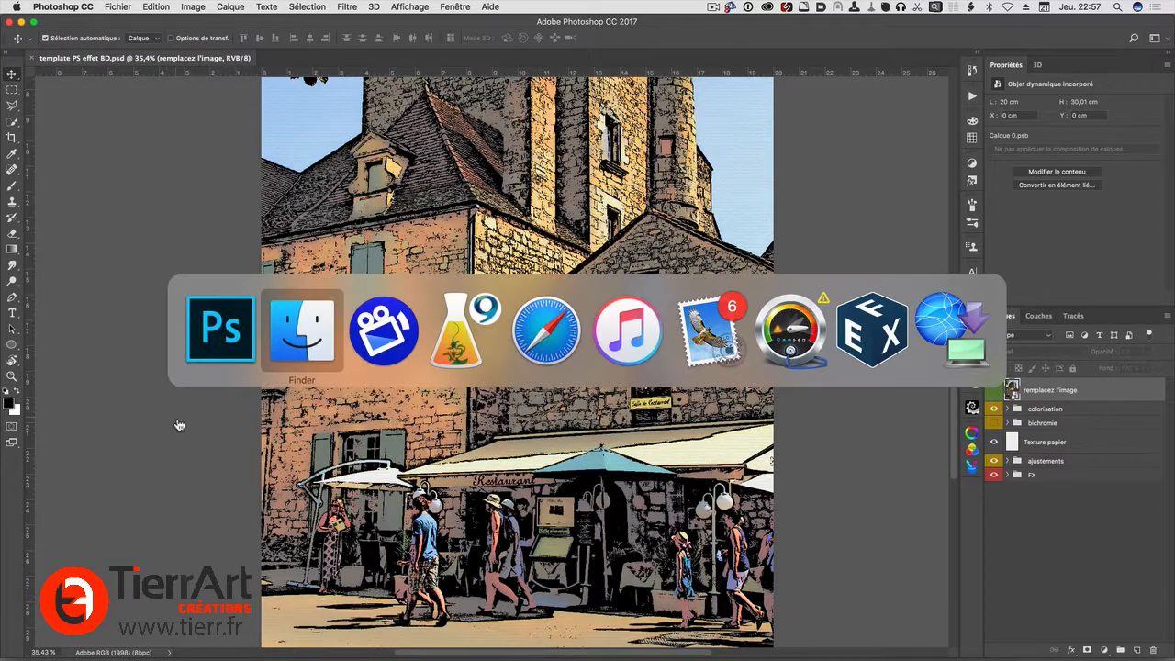
{"action": "left_click_drag", "start_coordinate": [594, 142], "coordinate": [593, 129]}
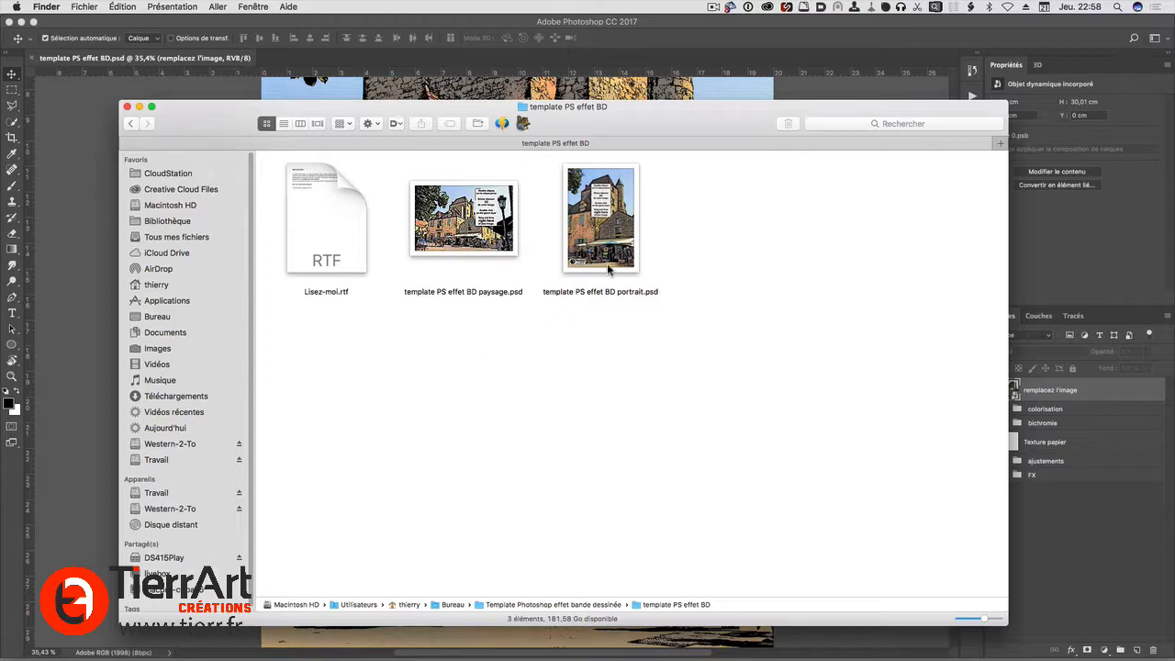
{"action": "key", "text": "super+Tab"}
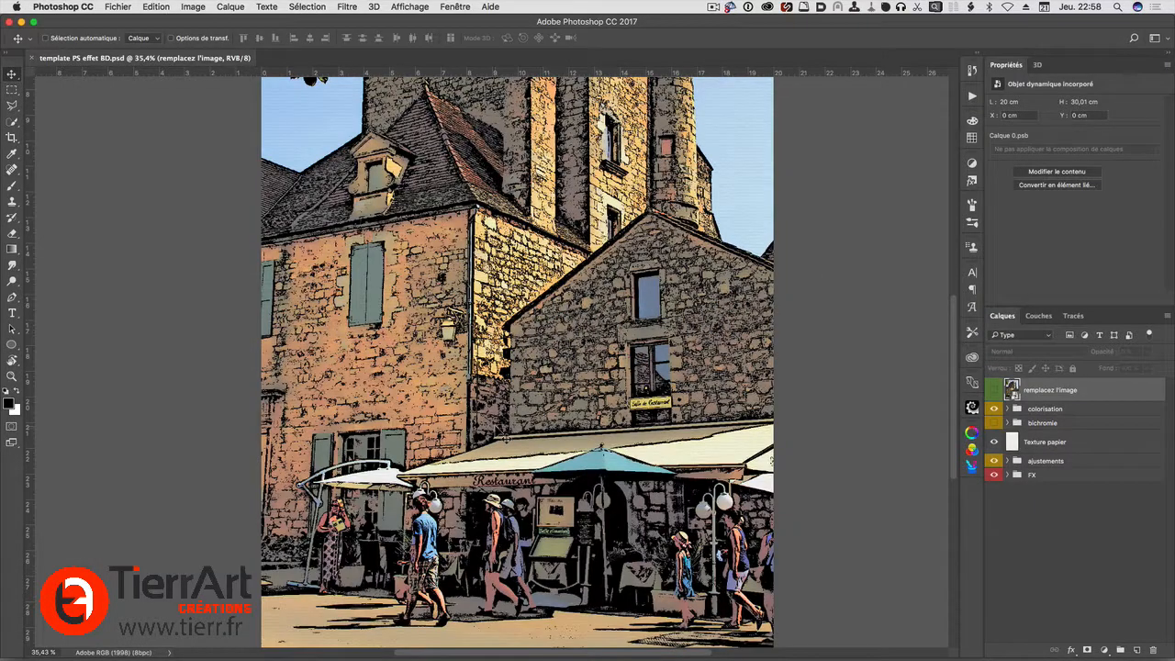
Examine the comic-effect image from the tower to the restaurant terrace at several zoom levels
{"action": "scroll", "coordinate": [501, 432], "scroll_direction": "up", "scroll_amount": 5}
{"action": "scroll", "coordinate": [515, 397], "scroll_direction": "down", "scroll_amount": 4}
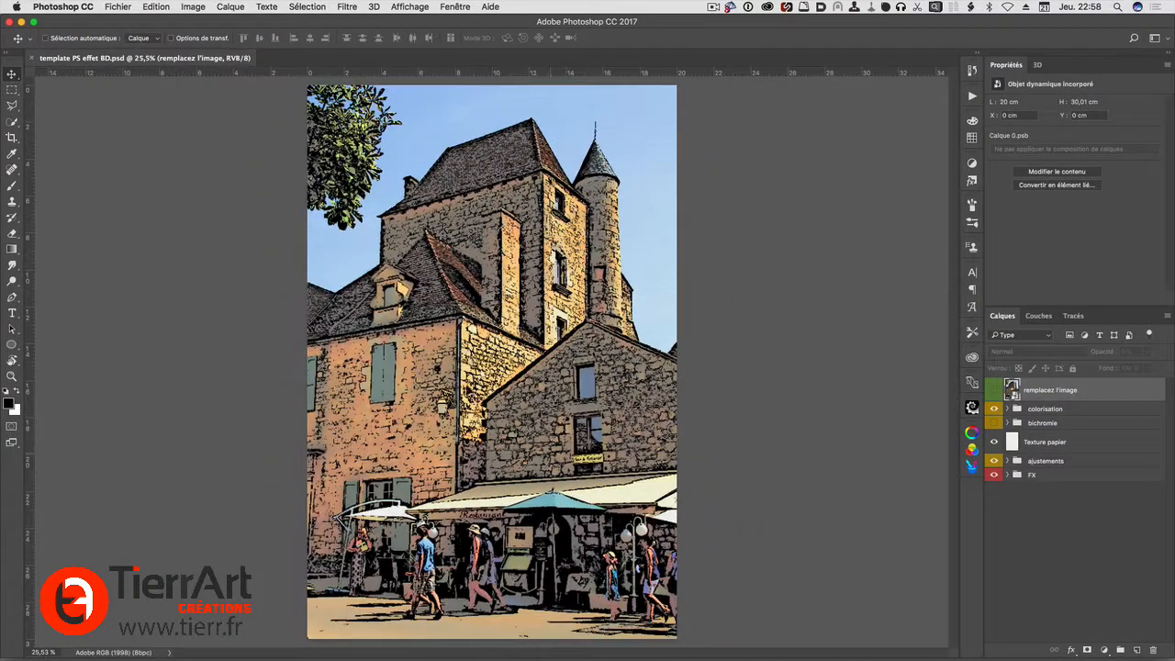
{"action": "scroll", "coordinate": [500, 562], "scroll_direction": "up", "scroll_amount": 8}
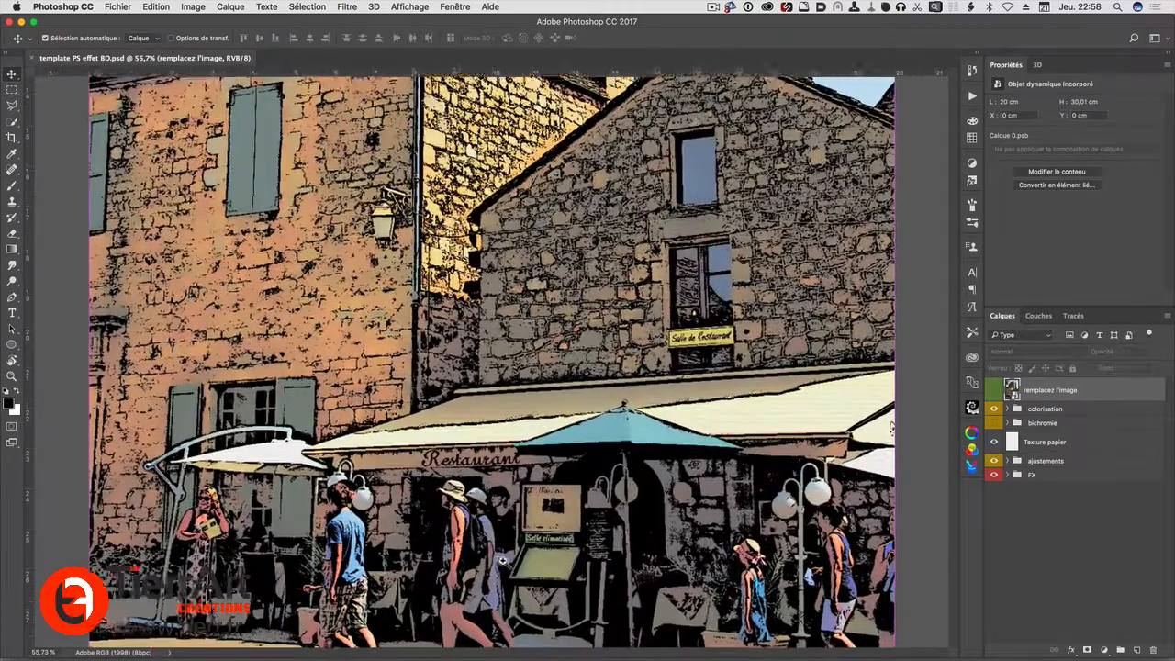
{"action": "scroll", "coordinate": [502, 559], "scroll_direction": "down", "scroll_amount": 2}
{"action": "scroll", "coordinate": [502, 559], "scroll_direction": "up", "scroll_amount": 5}
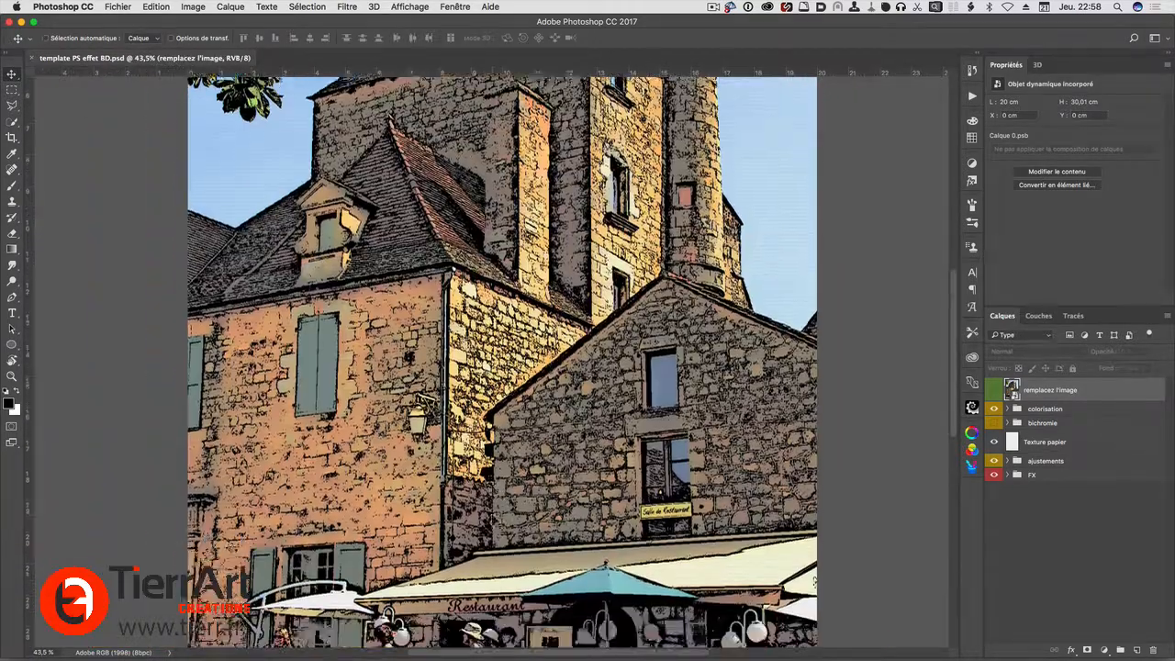
{"action": "scroll", "coordinate": [824, 499], "scroll_direction": "down", "scroll_amount": 2}
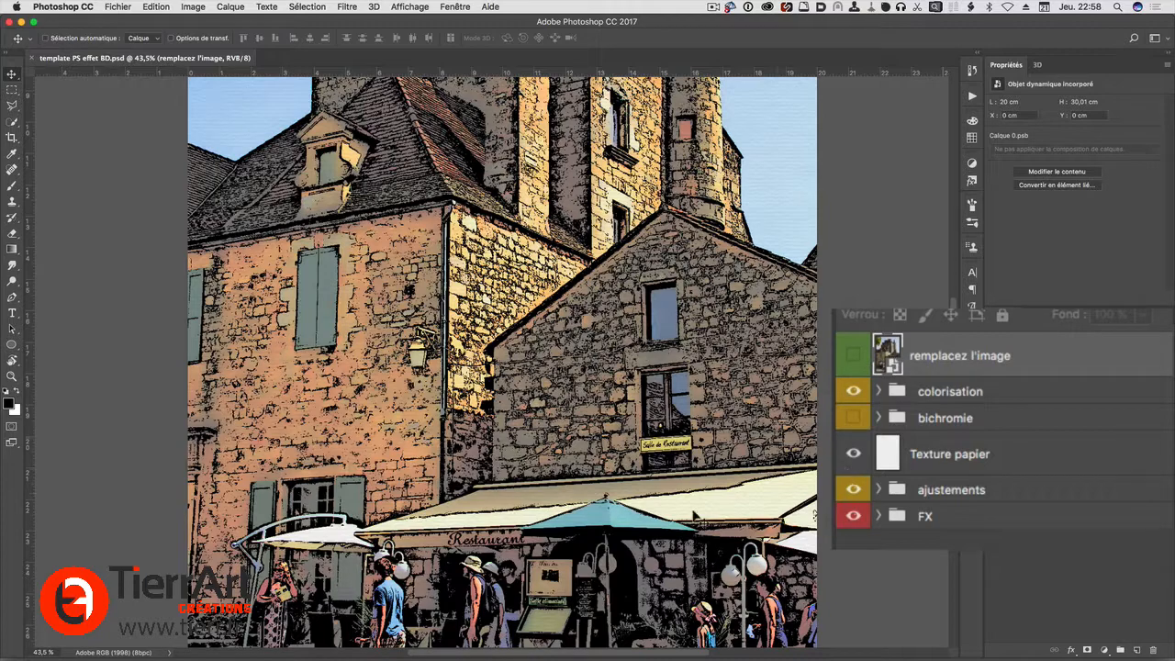
{"action": "scroll", "coordinate": [458, 415], "scroll_direction": "down", "scroll_amount": 3}
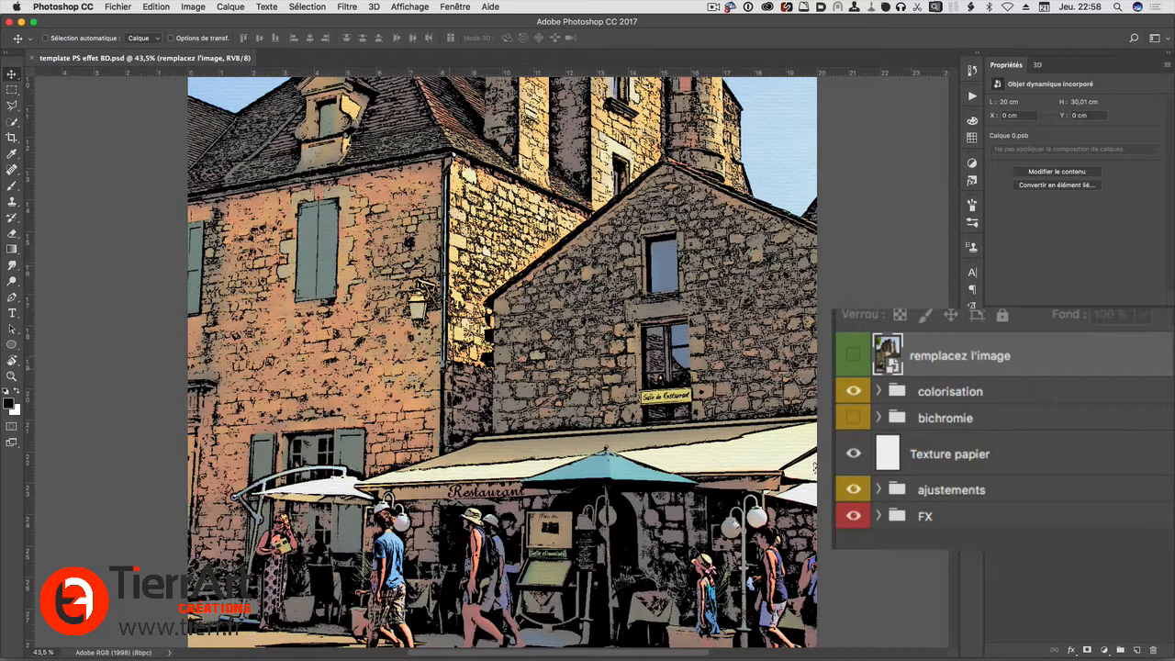
{"action": "scroll", "coordinate": [413, 347], "scroll_direction": "up", "scroll_amount": 10}
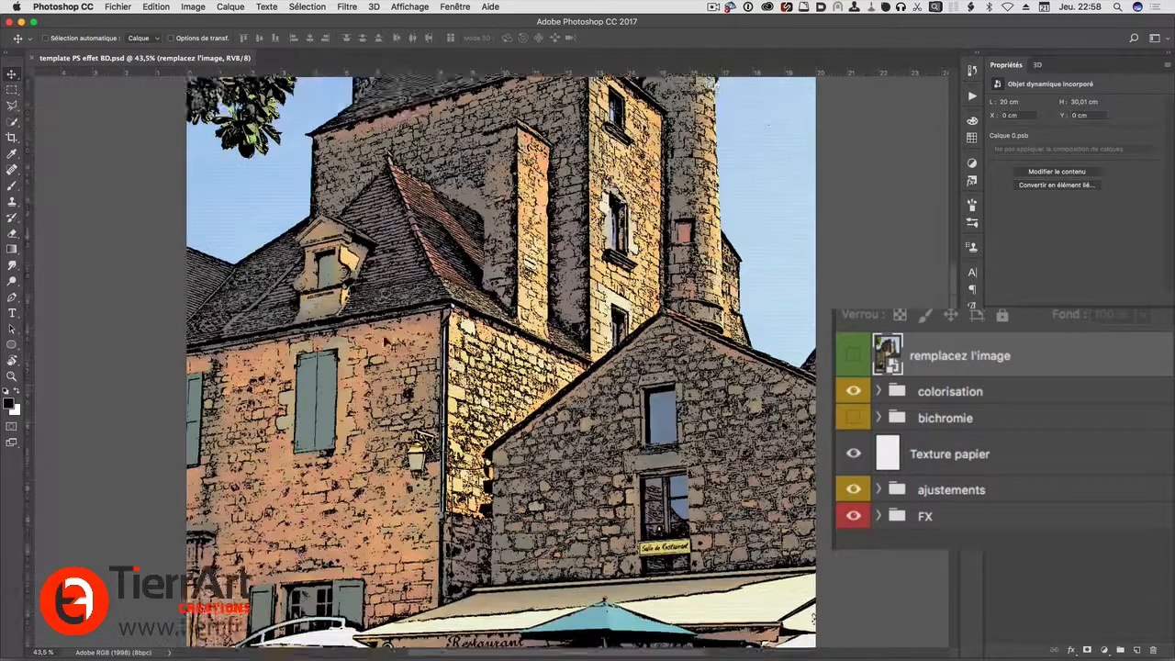
{"action": "scroll", "coordinate": [395, 404], "scroll_direction": "down", "scroll_amount": 15}
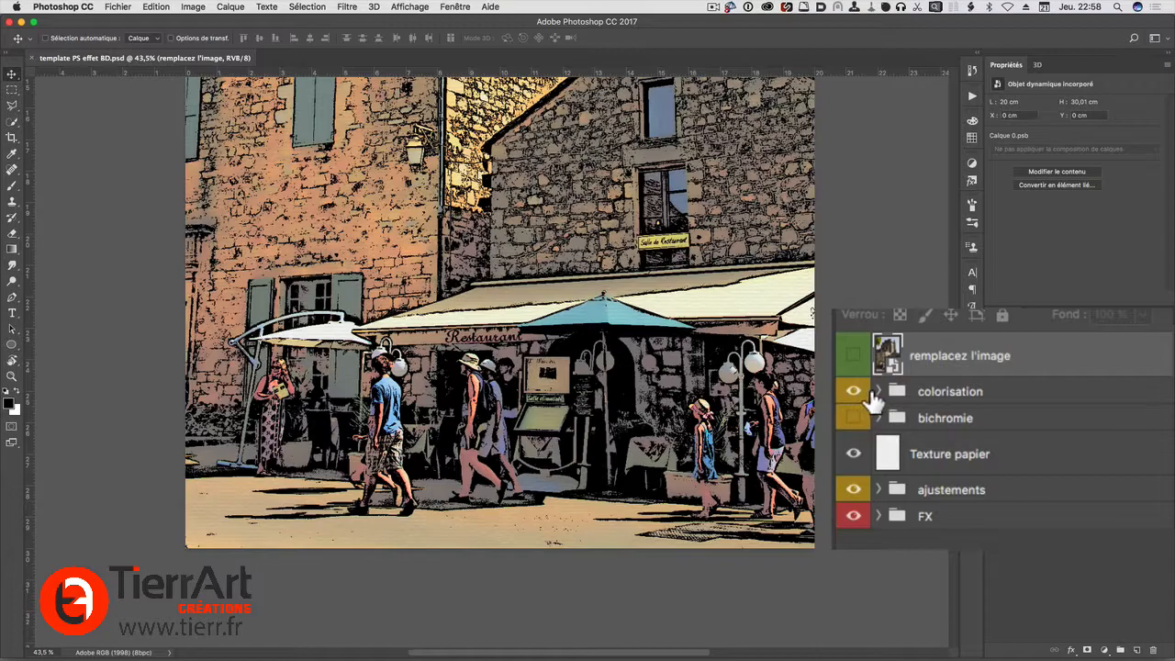
Select the colorisation group and toggle its visibility to compare the image with and without colour
{"action": "left_click", "coordinate": [1035, 395]}
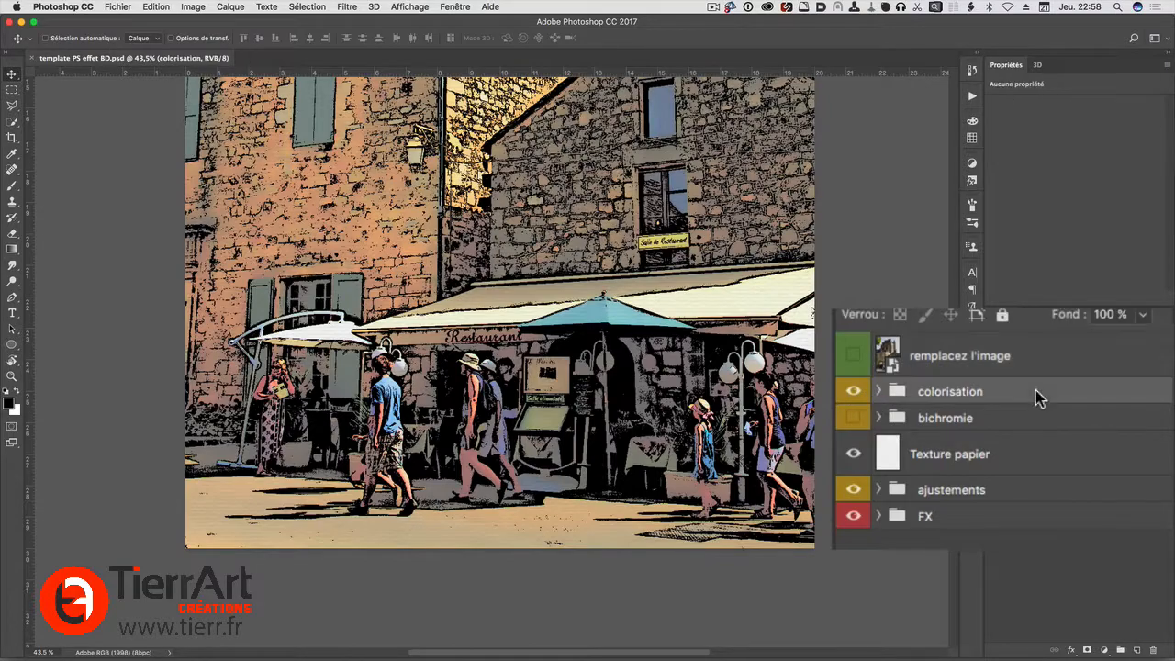
{"action": "left_click", "coordinate": [852, 395]}
{"action": "scroll", "coordinate": [543, 389], "scroll_direction": "up", "scroll_amount": 10}
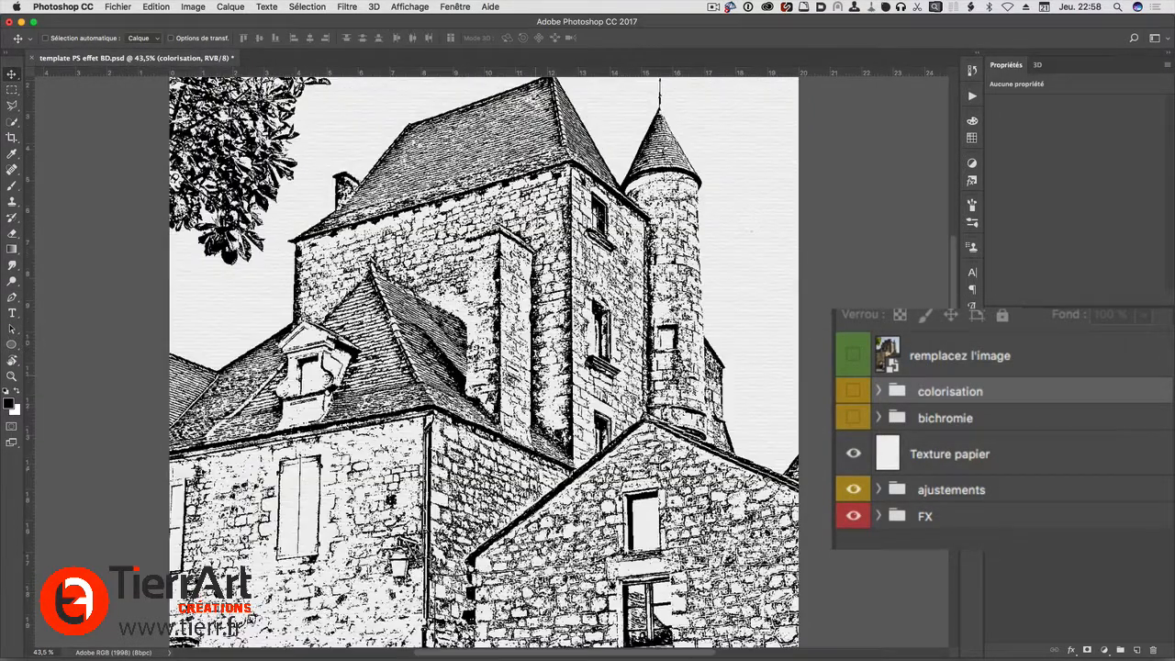
{"action": "left_click", "coordinate": [852, 392]}
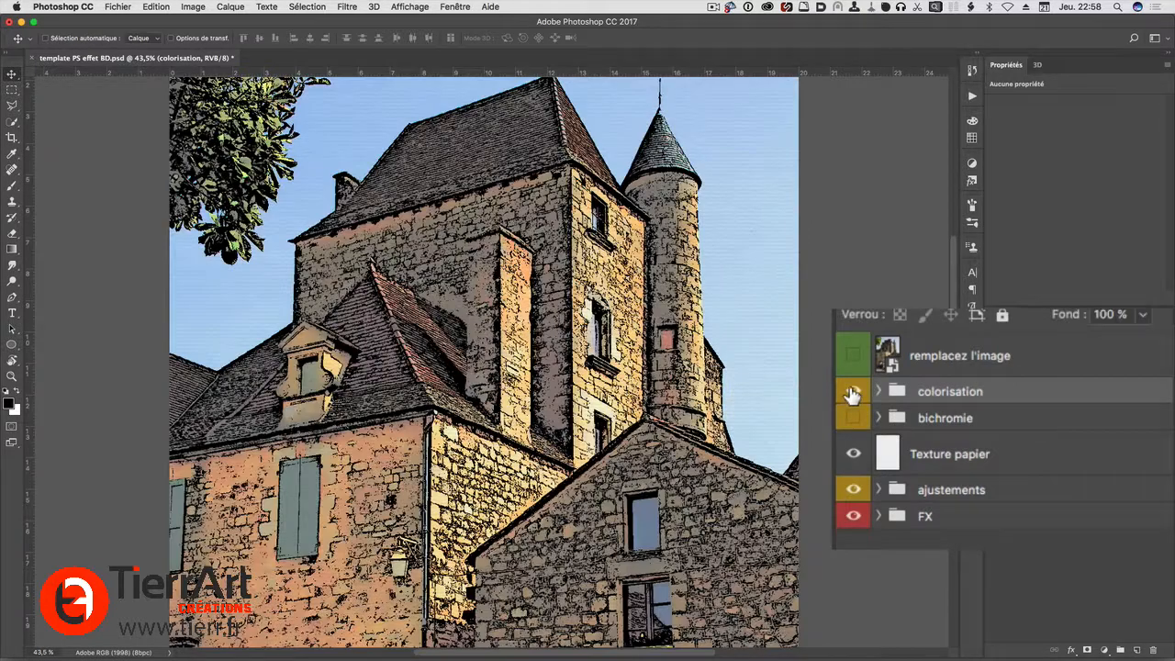
{"action": "left_click", "coordinate": [853, 393]}
{"action": "left_click", "coordinate": [852, 392]}
Show the bichromie group in place of the colorisation group and expand it to list its gradient maps
{"action": "left_click", "coordinate": [852, 419]}
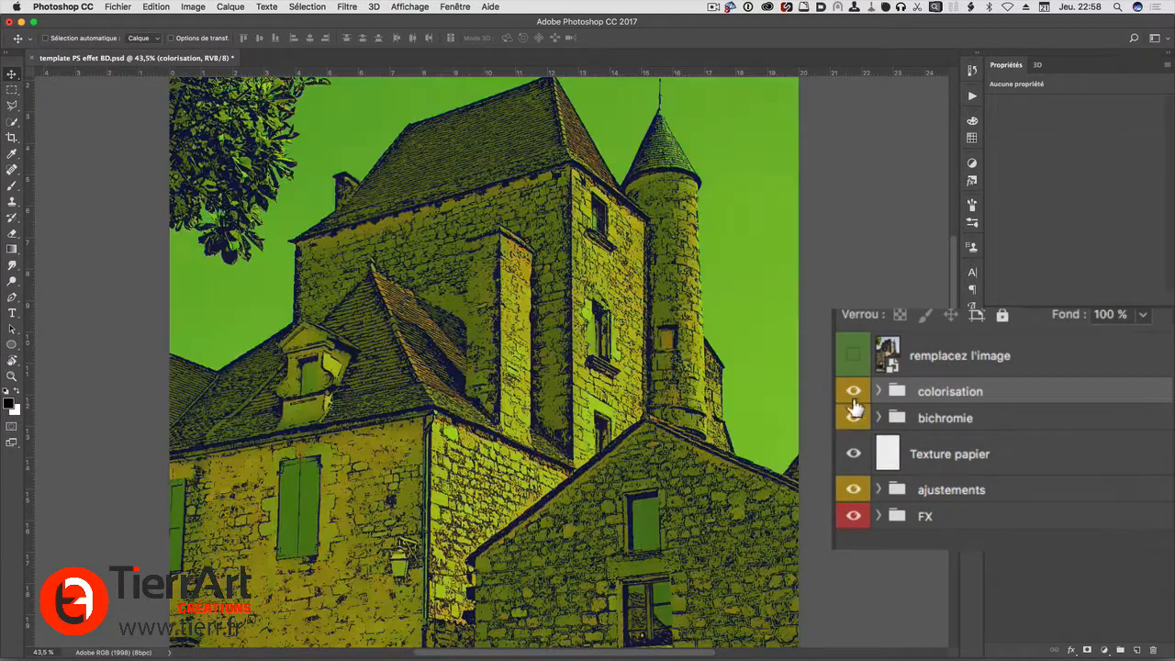
{"action": "left_click", "coordinate": [853, 393]}
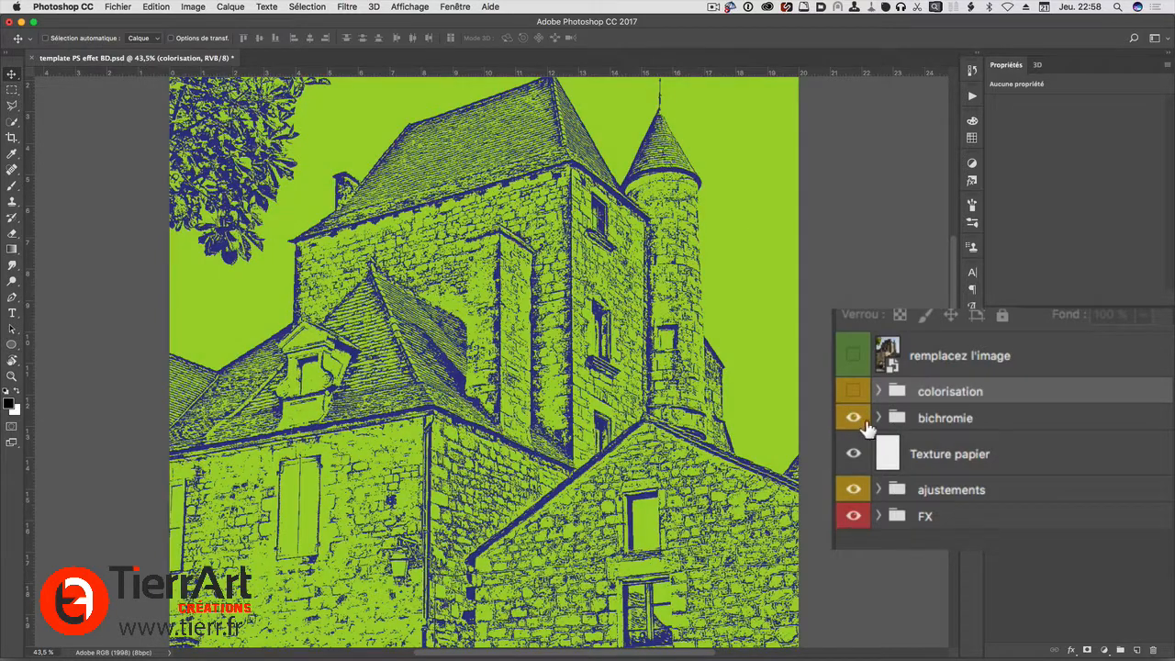
{"action": "left_click", "coordinate": [876, 419]}
{"action": "left_click", "coordinate": [878, 418]}
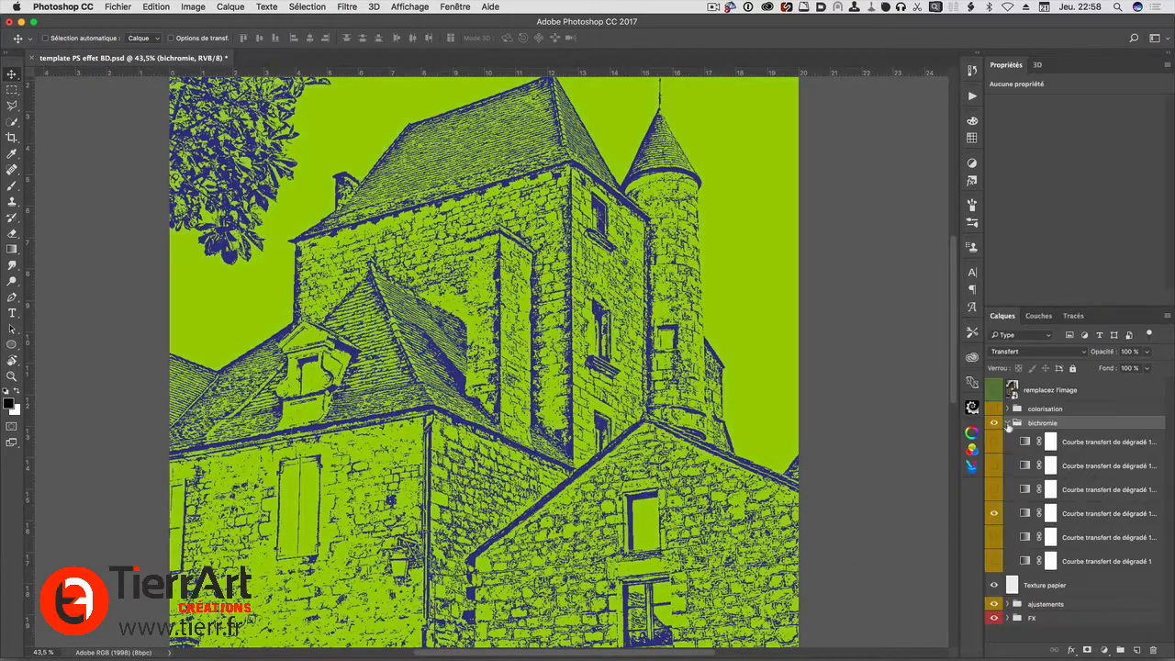
Replace the active gradient map in the bichromie group with the orange and purple Courbe transfert de dégradé 1
{"action": "left_click", "coordinate": [993, 516]}
{"action": "left_click", "coordinate": [993, 537]}
{"action": "left_click", "coordinate": [993, 538]}
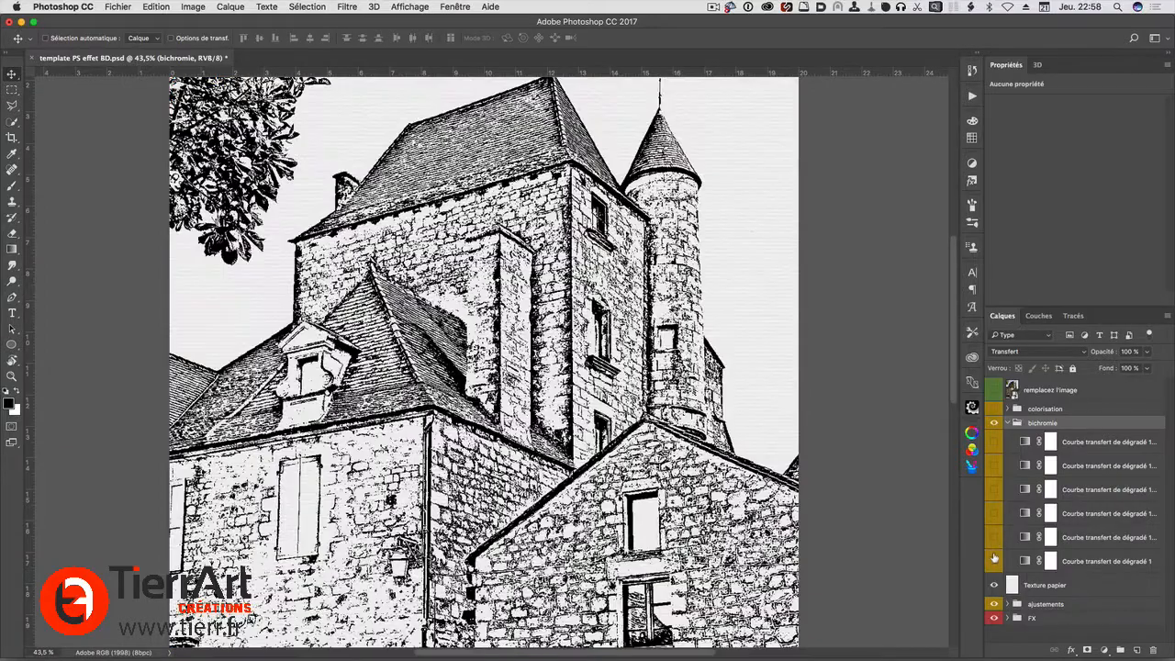
{"action": "left_click", "coordinate": [993, 561]}
{"action": "scroll", "coordinate": [614, 360], "scroll_direction": "down", "scroll_amount": 15}
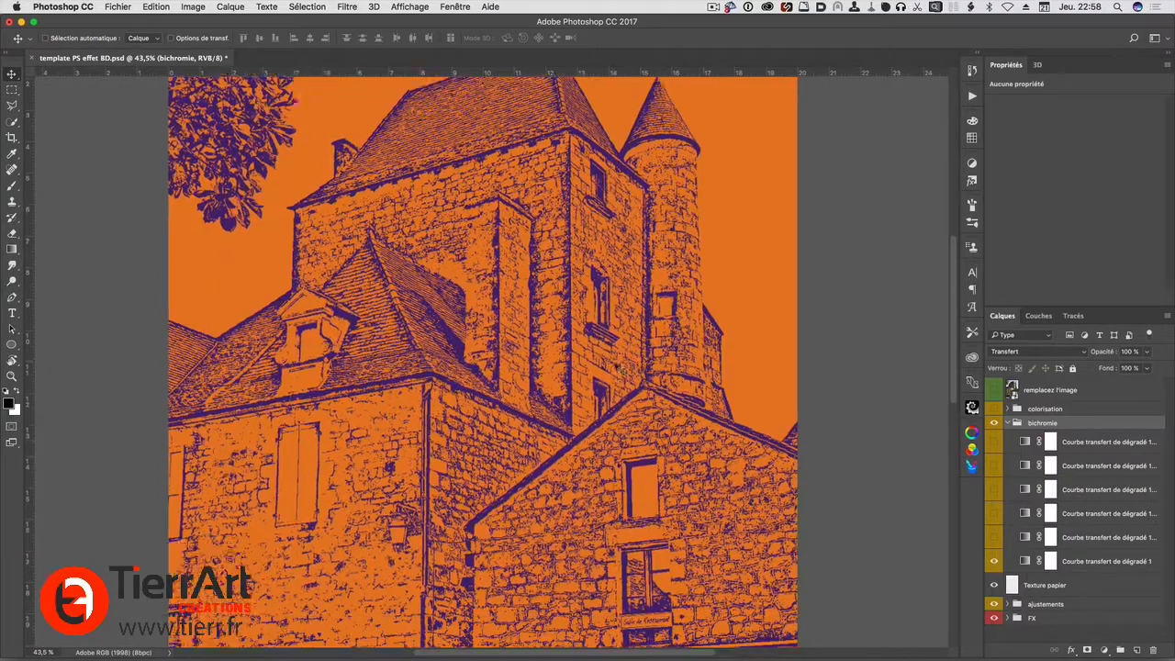
{"action": "scroll", "coordinate": [614, 359], "scroll_direction": "up", "scroll_amount": 10}
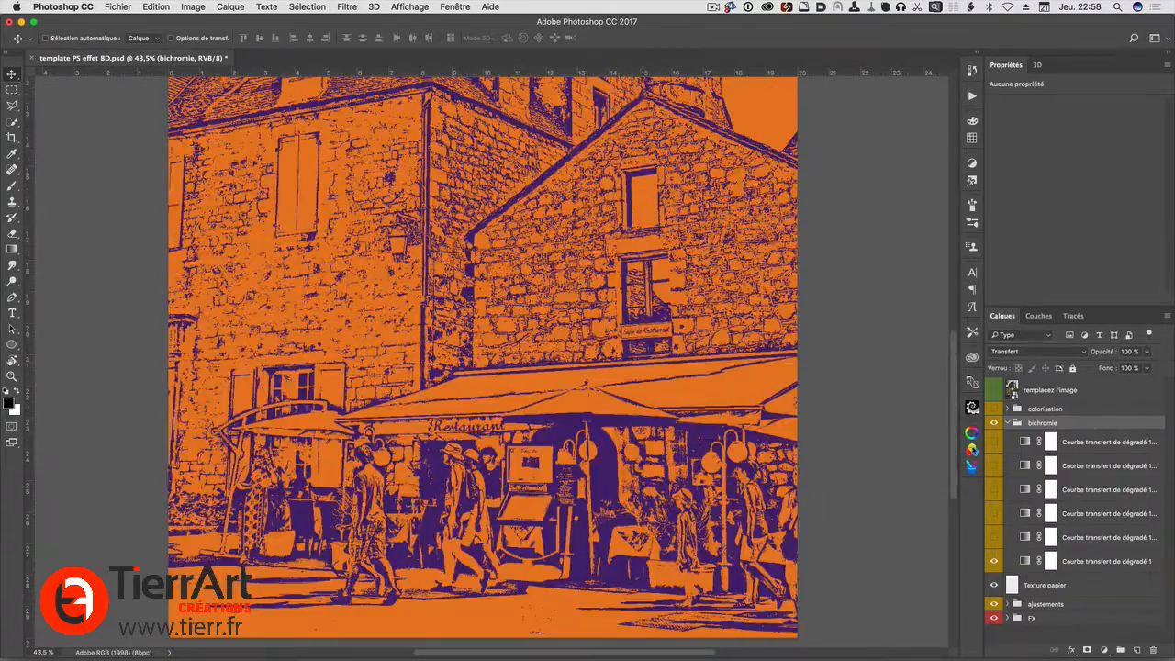
Inspect the colour stops of Courbe transfert de dégradé 1 in the gradient editor without changing them, and collapse the bichromie group
{"action": "left_click", "coordinate": [1026, 561]}
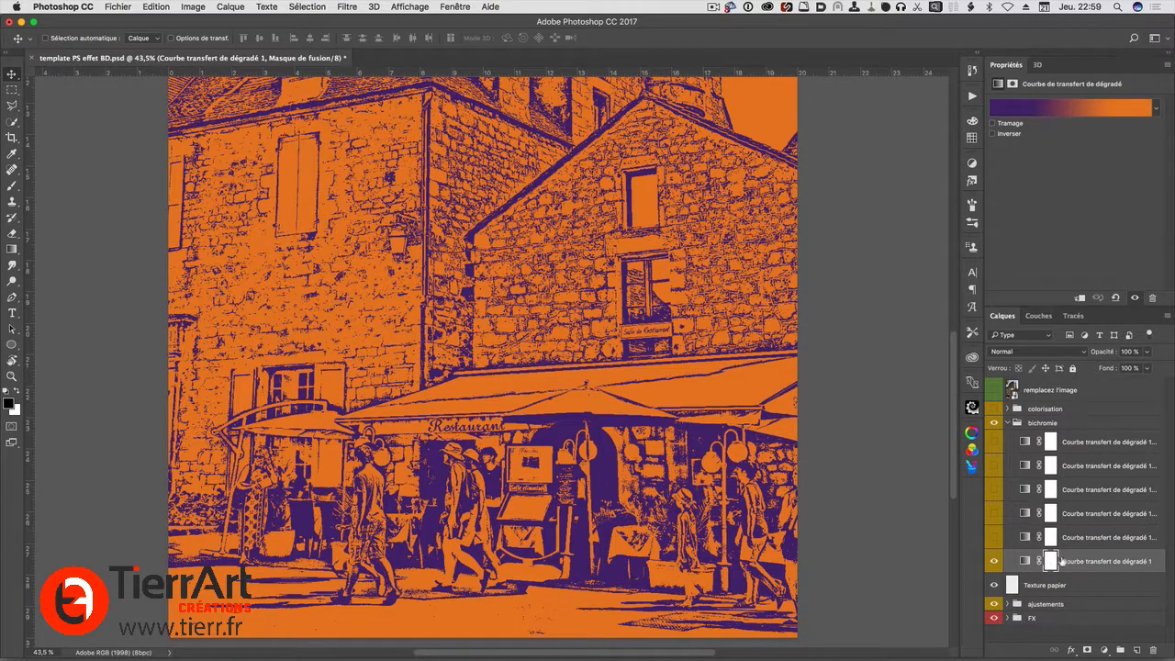
{"action": "left_click", "coordinate": [1055, 114]}
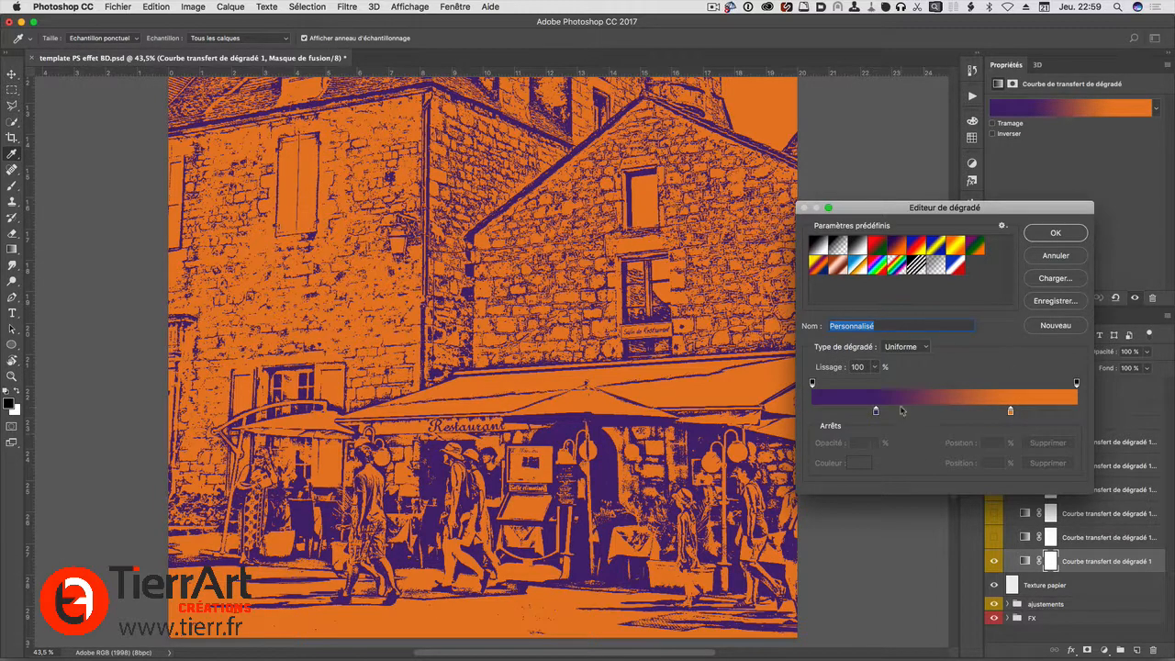
{"action": "left_click", "coordinate": [1050, 255]}
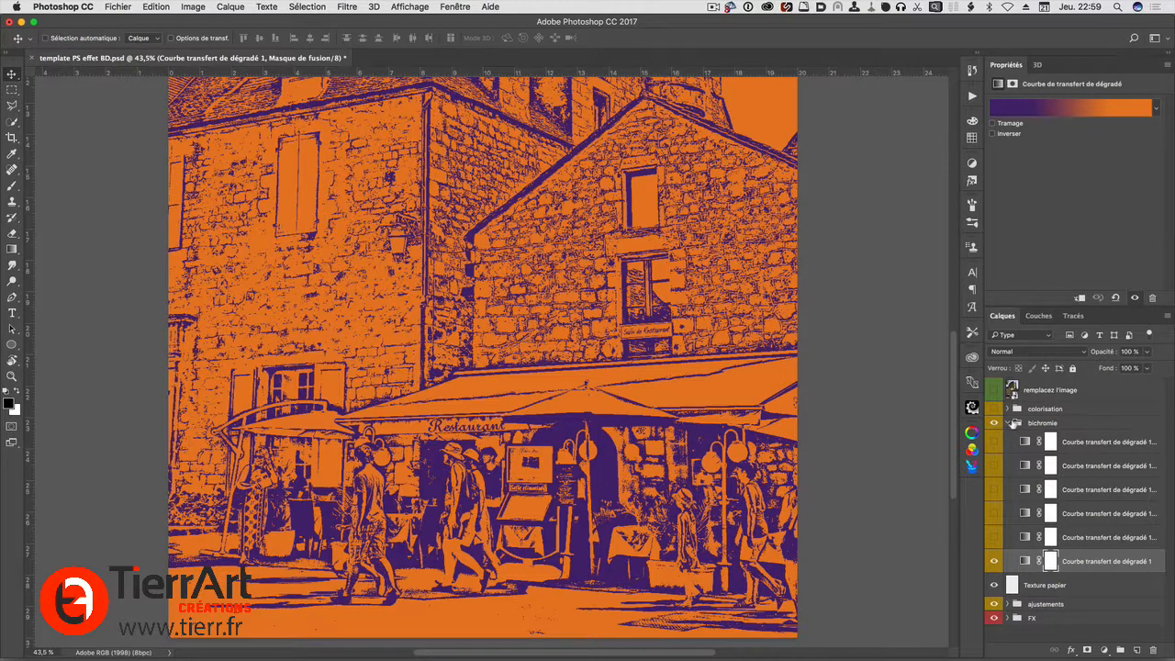
{"action": "left_click", "coordinate": [1014, 423]}
{"action": "left_click", "coordinate": [1008, 423]}
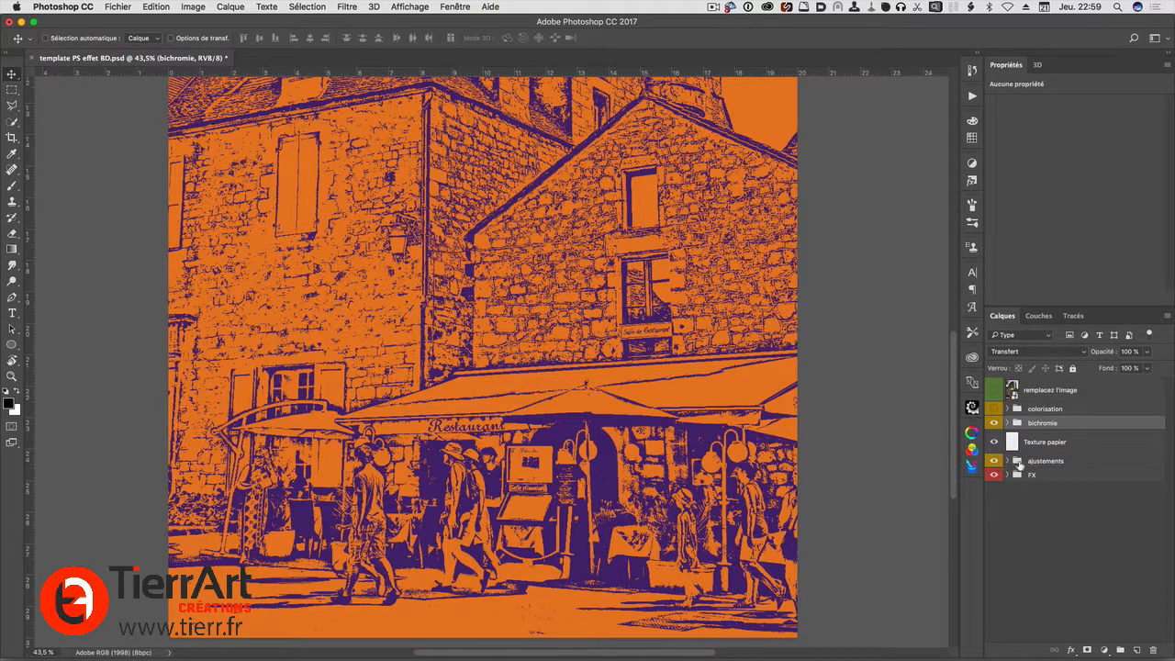
Expand the ajustements group and switch the image back from the bichromie group to the colorisation group
{"action": "left_click", "coordinate": [1007, 460]}
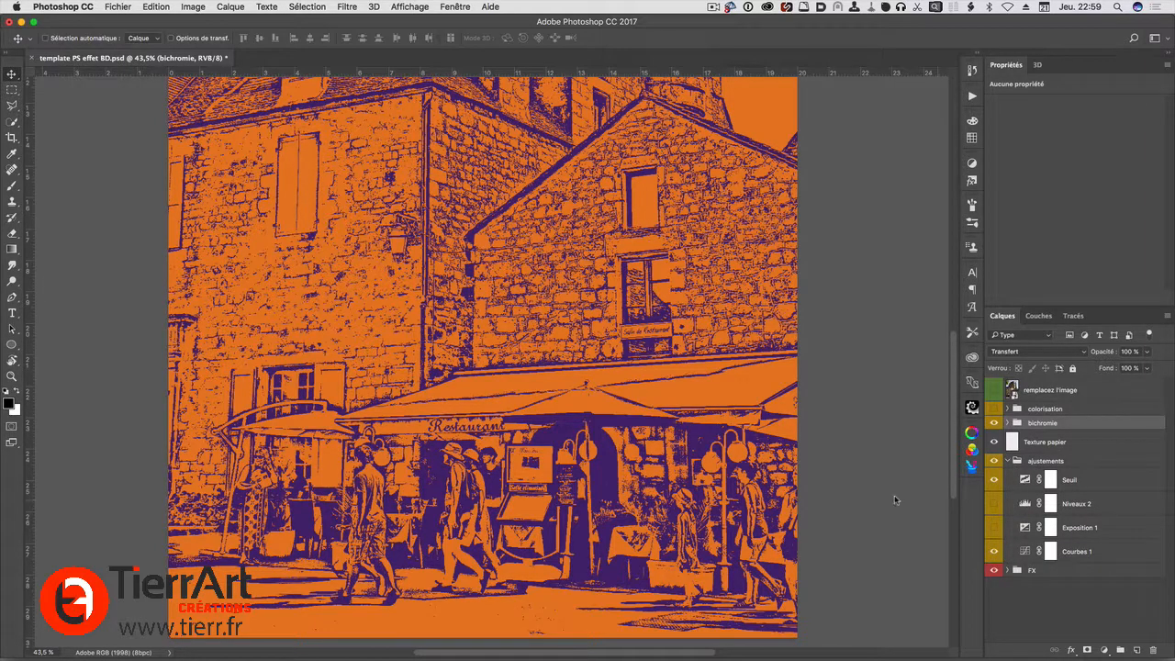
{"action": "left_click", "coordinate": [995, 409]}
{"action": "left_click", "coordinate": [993, 423]}
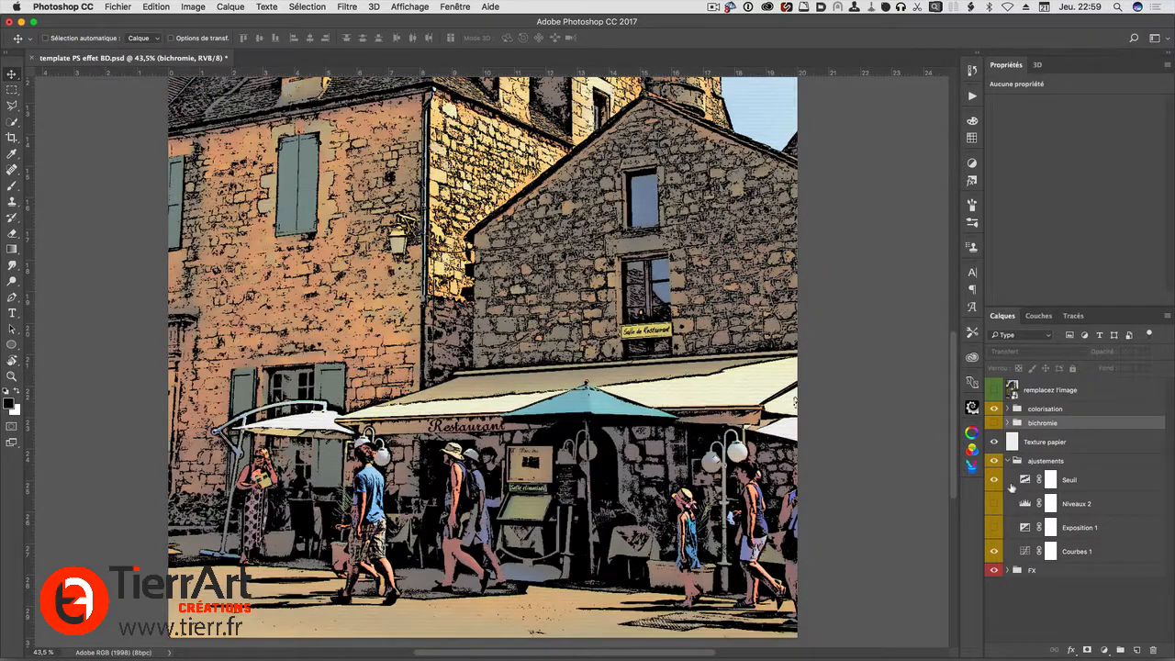
Hide the Courbes 1 adjustment and examine the image with only the Seuil adjustment active
{"action": "left_click", "coordinate": [993, 550]}
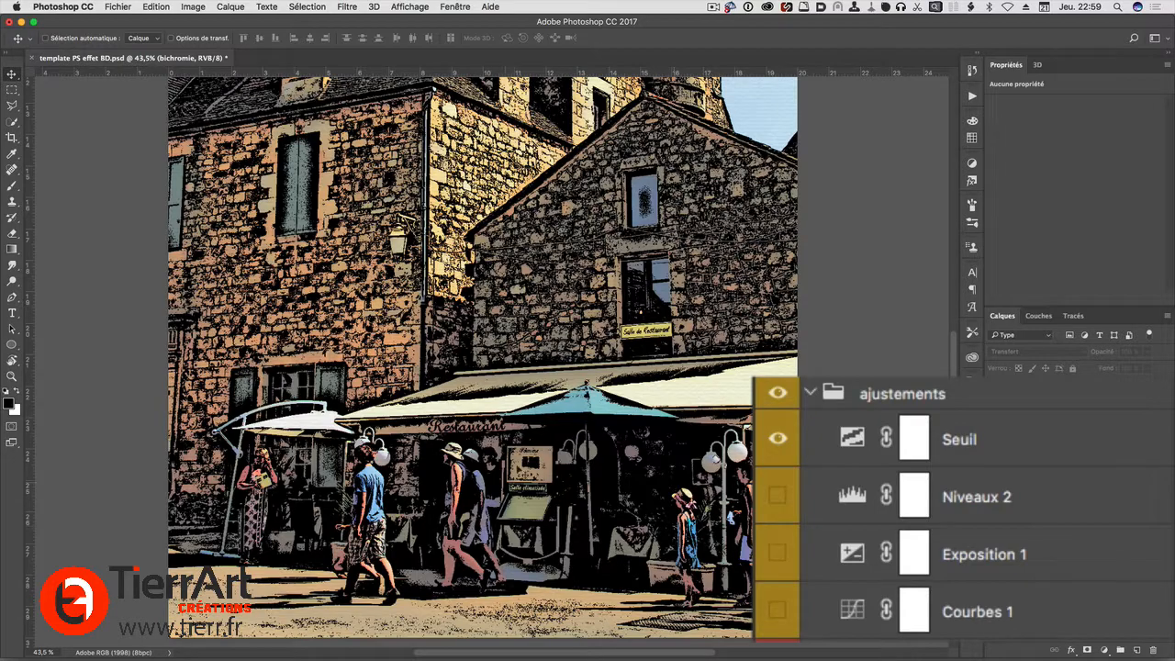
{"action": "left_click_drag", "start_coordinate": [527, 181], "coordinate": [511, 410]}
{"action": "left_click_drag", "start_coordinate": [578, 476], "coordinate": [578, 332]}
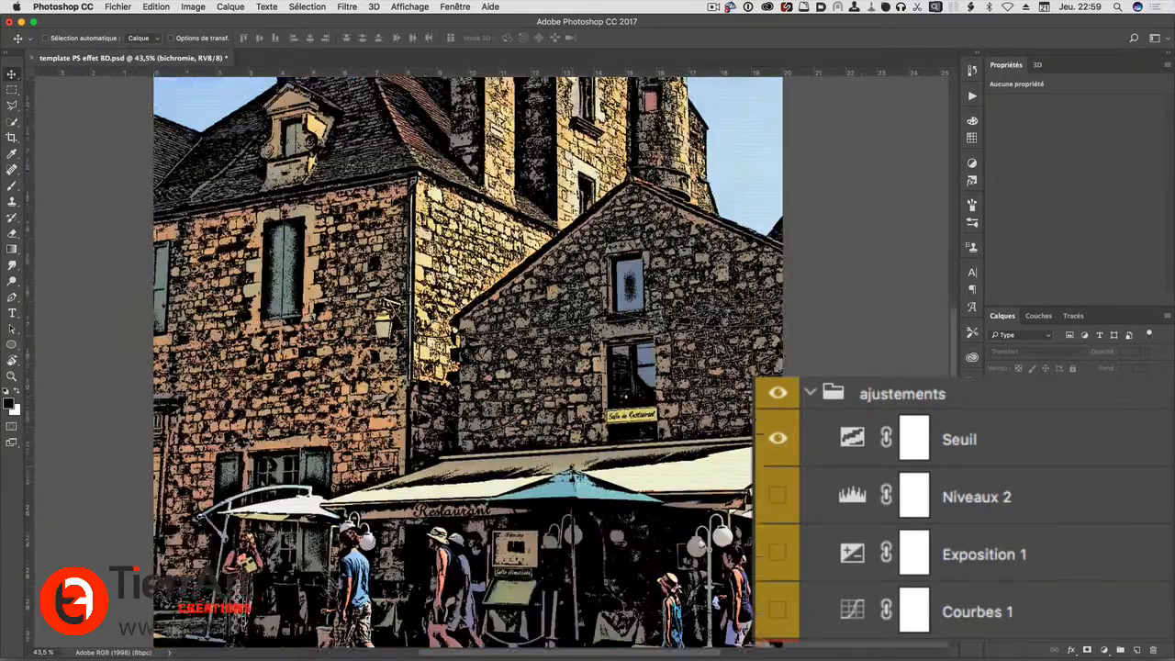
{"action": "scroll", "coordinate": [578, 474], "scroll_direction": "down", "scroll_amount": 4}
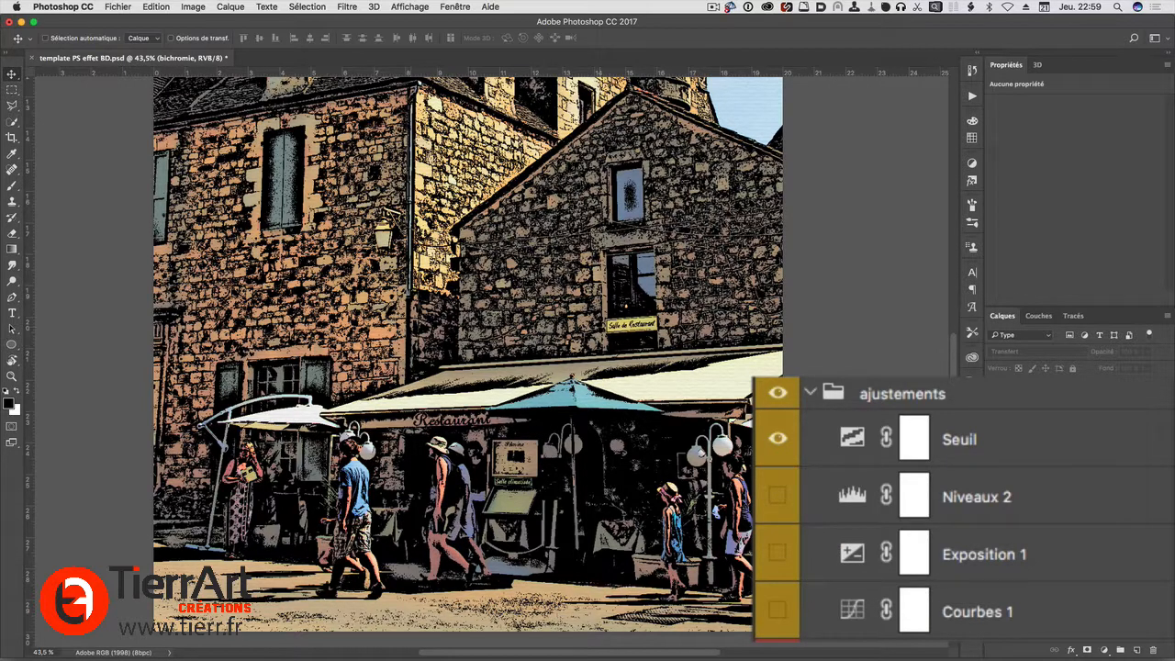
Preview the Niveaux 2 and Exposition 1 adjustments one at a time, leaving both hidden and Courbes 1 shown again
{"action": "left_click", "coordinate": [778, 497]}
{"action": "left_click", "coordinate": [777, 499]}
{"action": "left_click", "coordinate": [778, 553]}
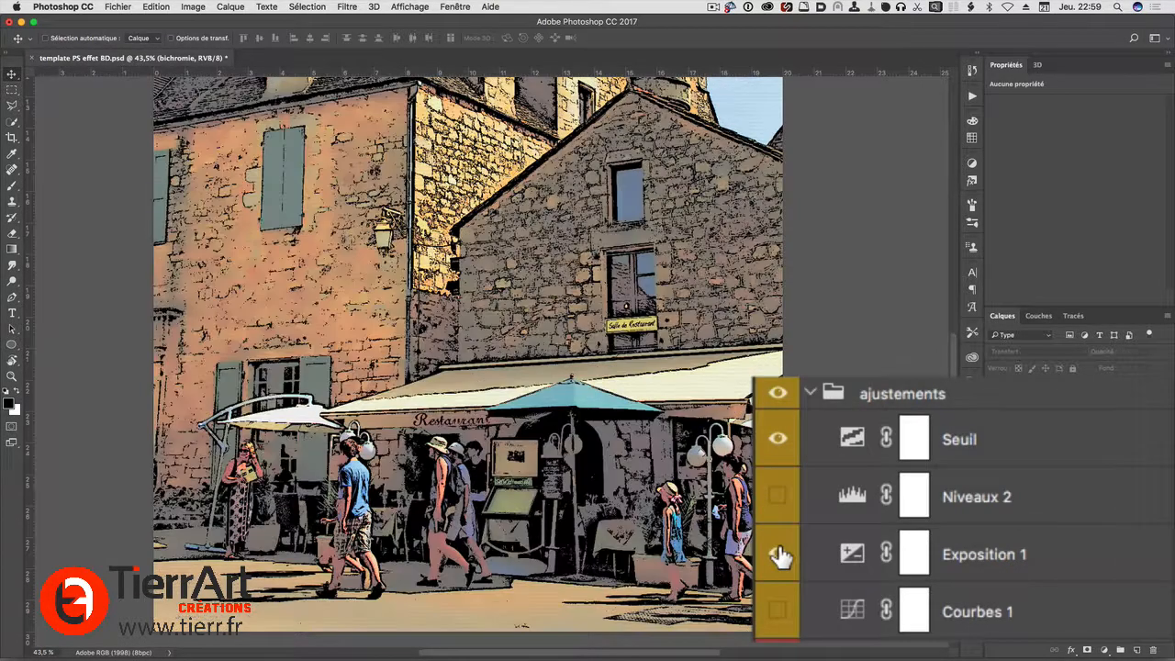
{"action": "left_click", "coordinate": [778, 553]}
{"action": "left_click", "coordinate": [778, 610]}
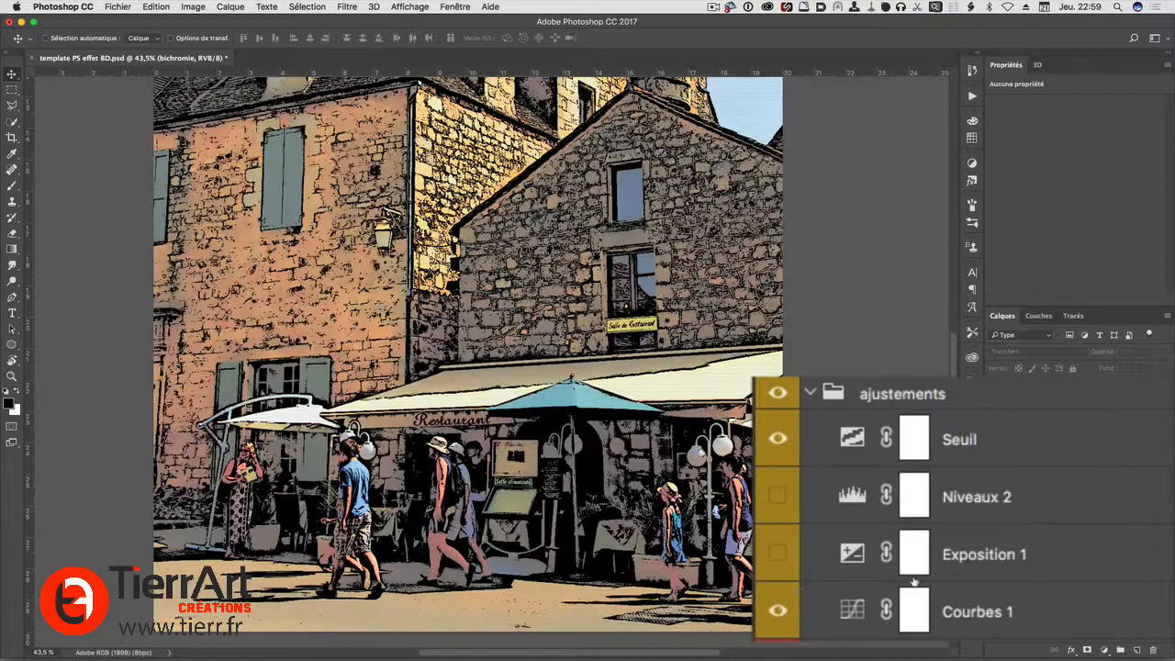
Examine the line detail across the image and open the curve settings of the Courbes 1 adjustment
{"action": "scroll", "coordinate": [466, 358], "scroll_direction": "up", "scroll_amount": 5}
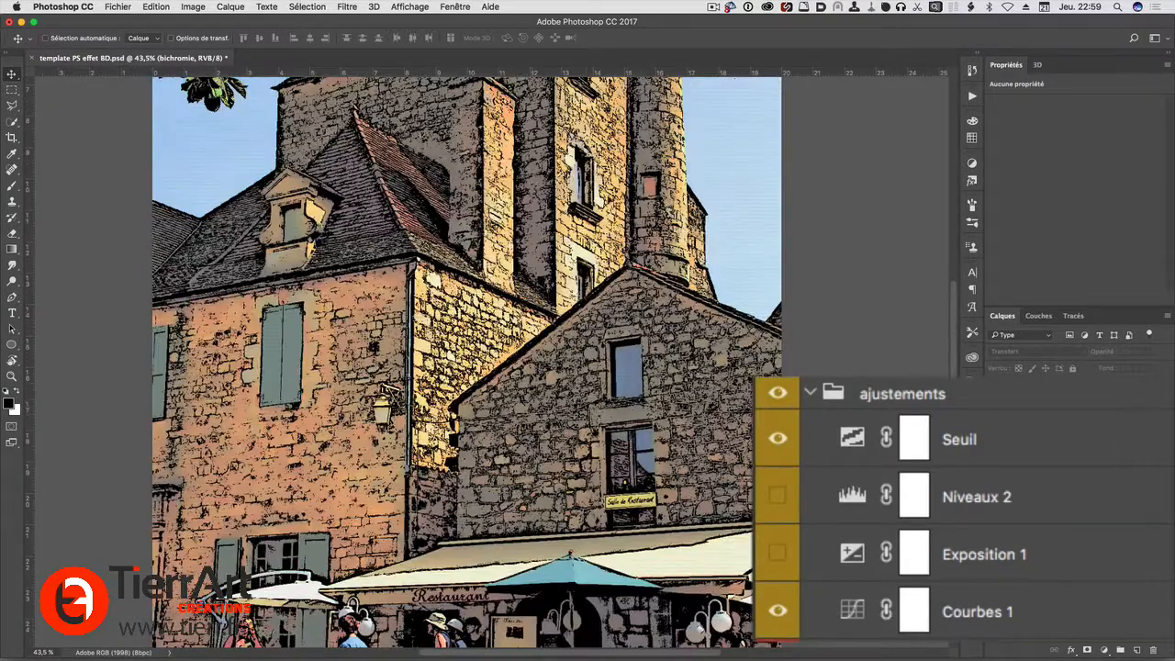
{"action": "scroll", "coordinate": [392, 495], "scroll_direction": "up", "scroll_amount": 8}
{"action": "scroll", "coordinate": [393, 495], "scroll_direction": "down", "scroll_amount": 20}
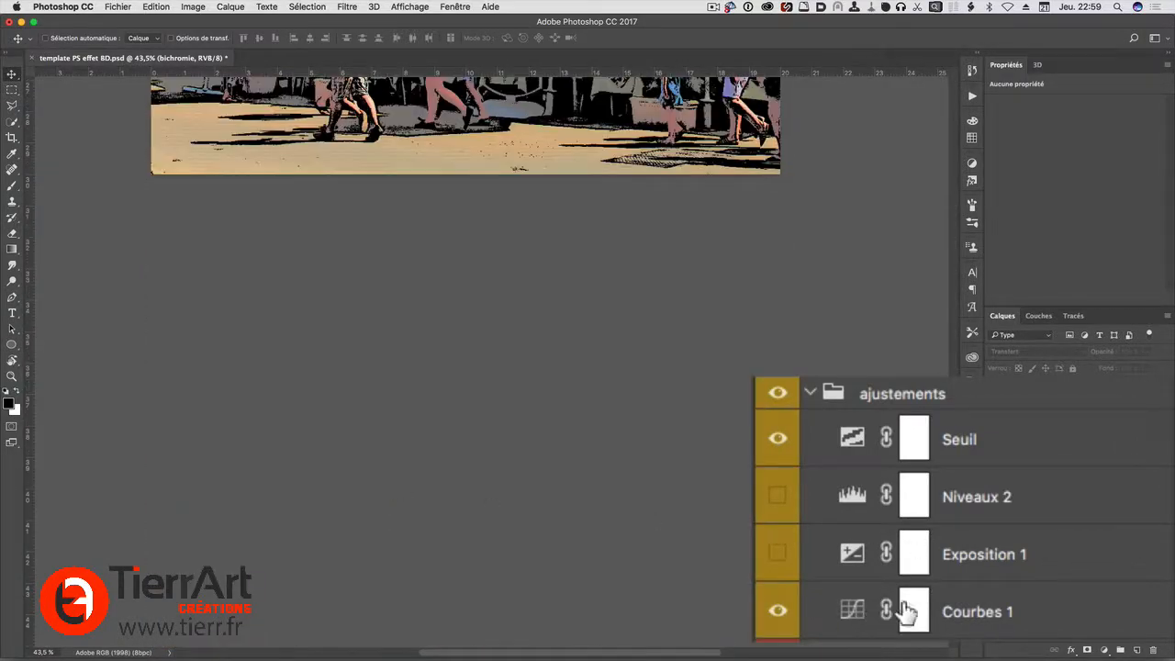
{"action": "scroll", "coordinate": [731, 517], "scroll_direction": "up", "scroll_amount": 12}
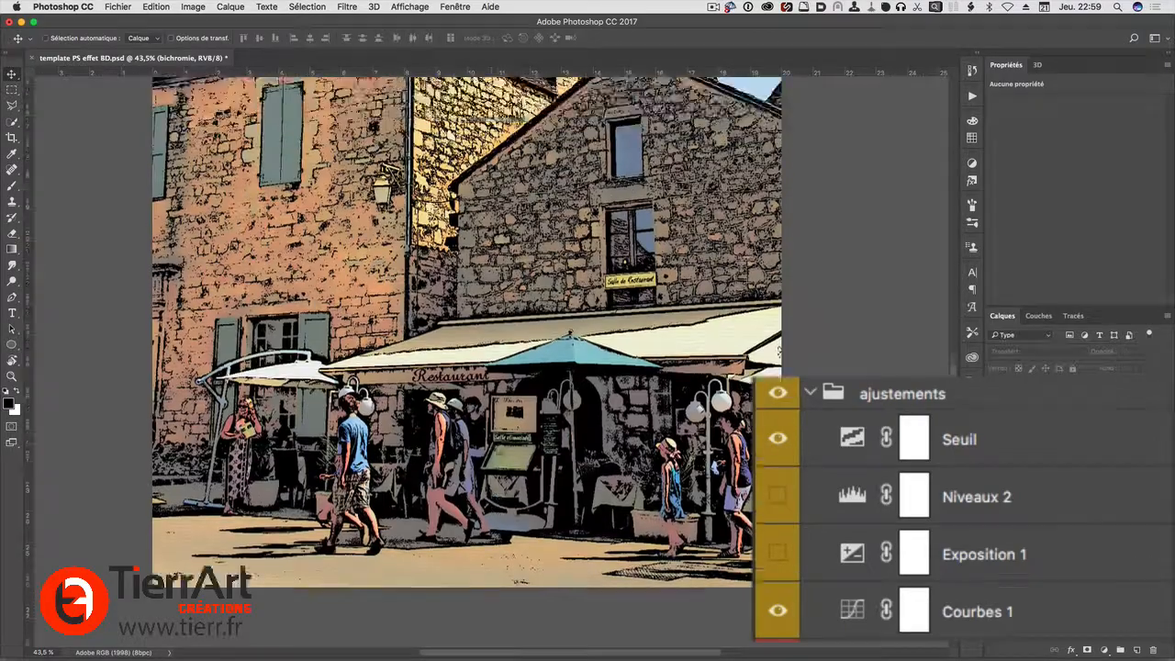
{"action": "scroll", "coordinate": [466, 330], "scroll_direction": "up", "scroll_amount": 4}
{"action": "scroll", "coordinate": [422, 541], "scroll_direction": "up", "scroll_amount": 4}
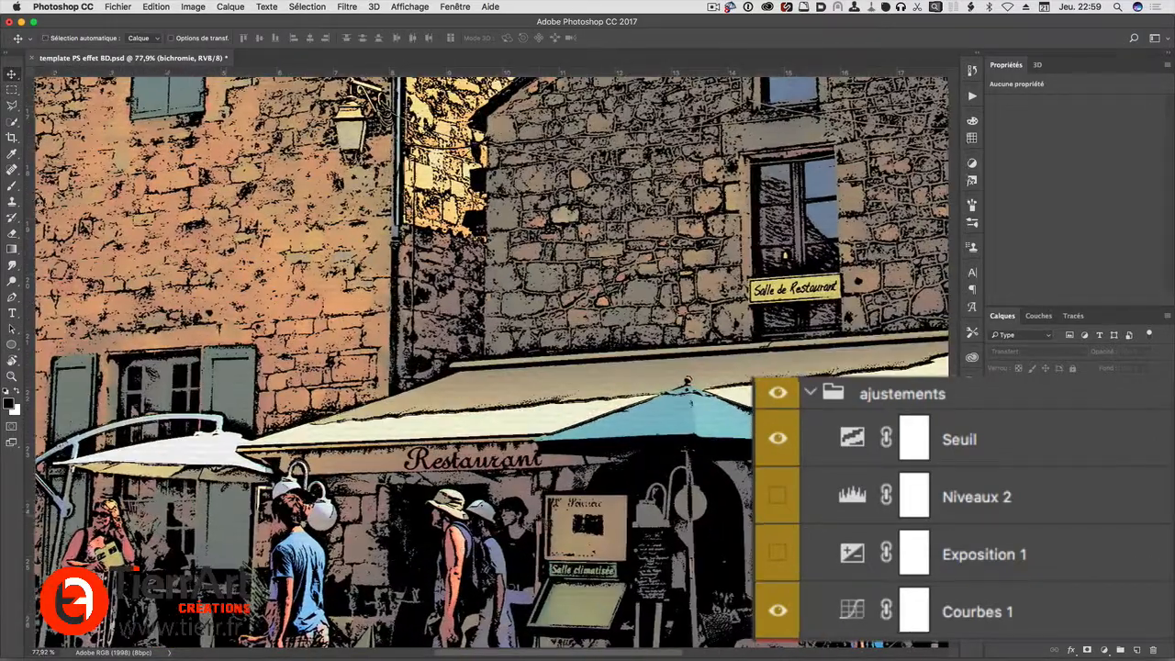
{"action": "scroll", "coordinate": [541, 521], "scroll_direction": "down", "scroll_amount": 1}
{"action": "left_click", "coordinate": [849, 619]}
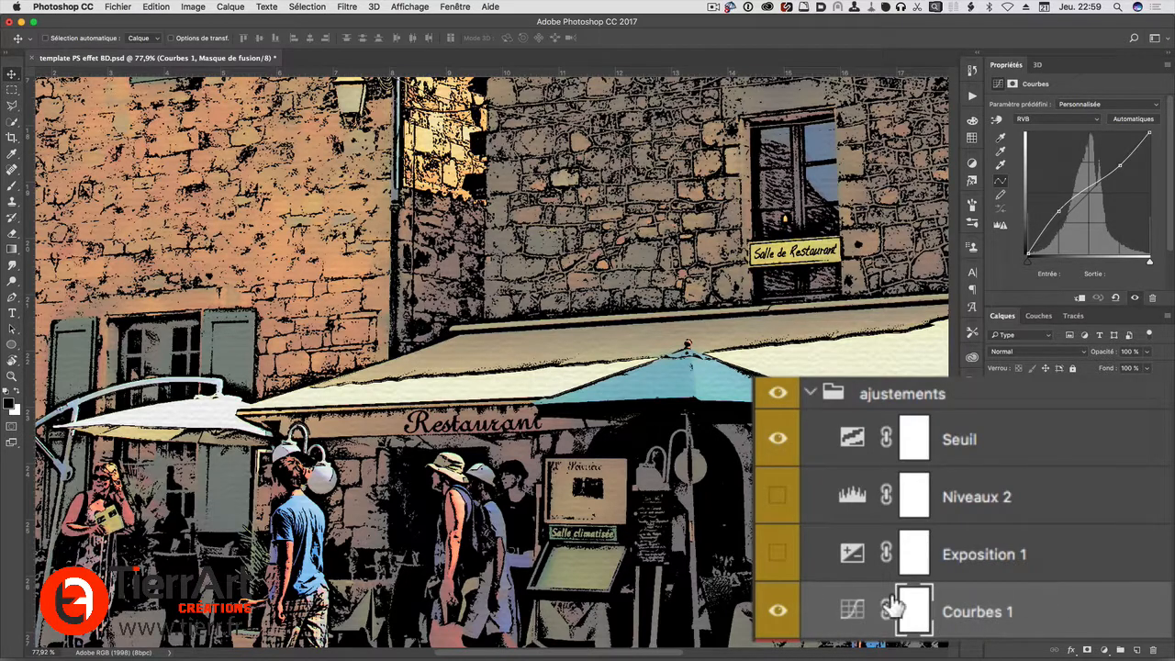
Fine-tune the lower point of the Courbes 1 curve and collapse the ajustements group
{"action": "left_click_drag", "start_coordinate": [1055, 213], "coordinate": [1058, 211]}
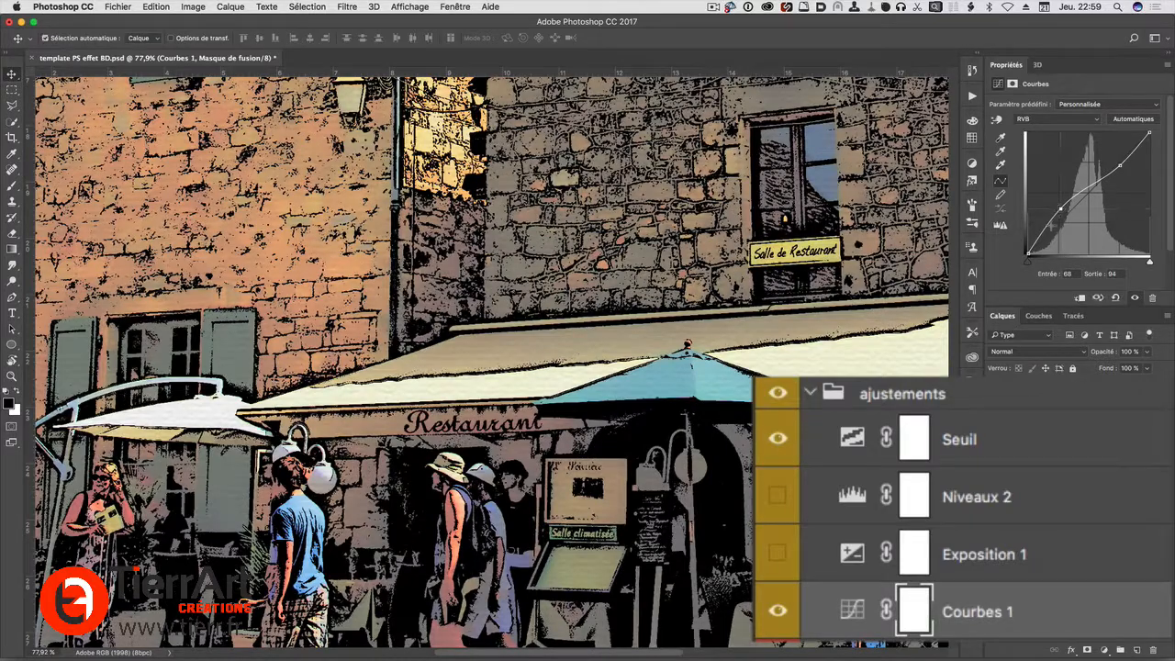
{"action": "left_click", "coordinate": [810, 393]}
{"action": "scroll", "coordinate": [486, 358], "scroll_direction": "down", "scroll_amount": 5}
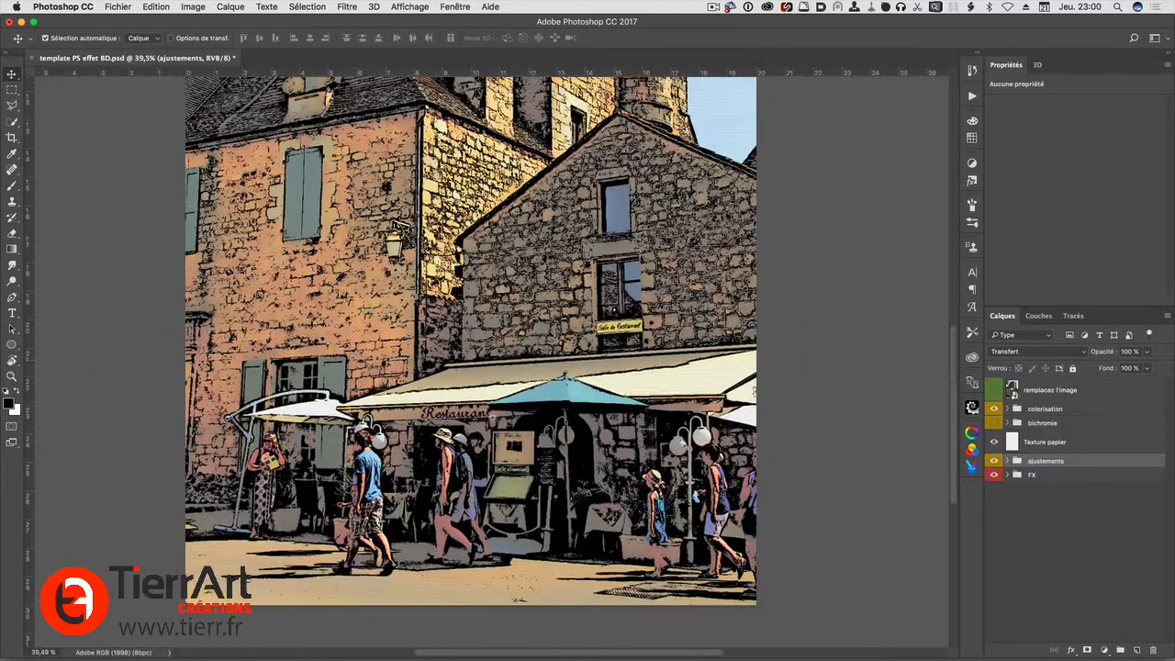
{"action": "scroll", "coordinate": [486, 358], "scroll_direction": "up", "scroll_amount": 1}
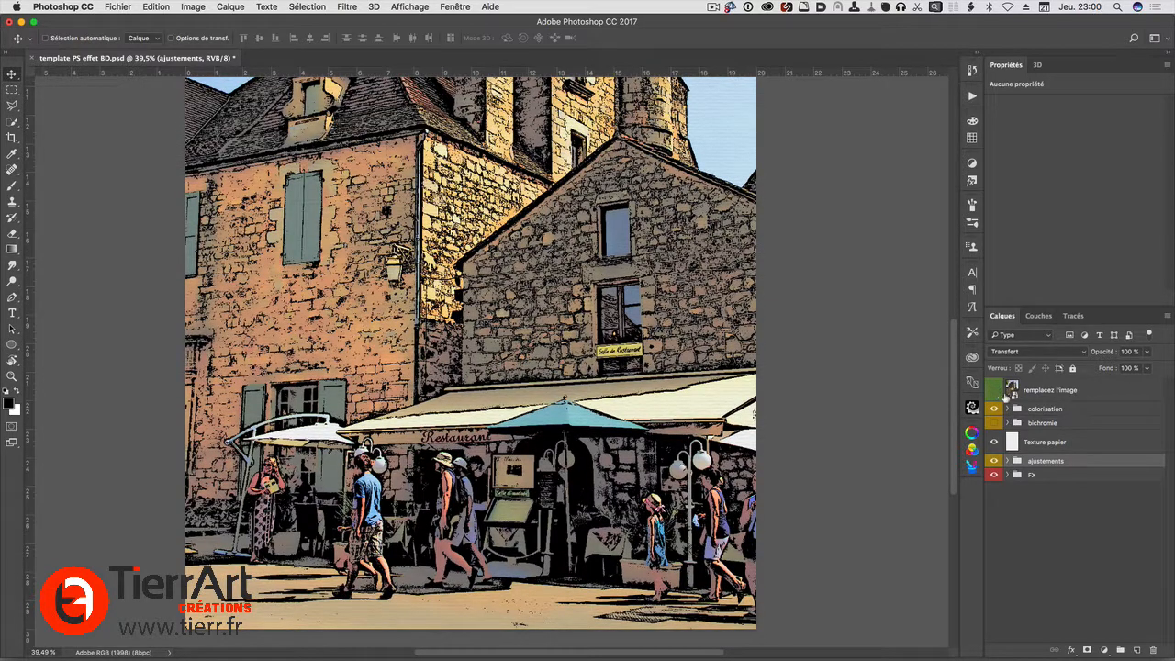
Open the contents of the remplacez l'image smart object for a look, save and close them
{"action": "double_click", "coordinate": [1012, 390]}
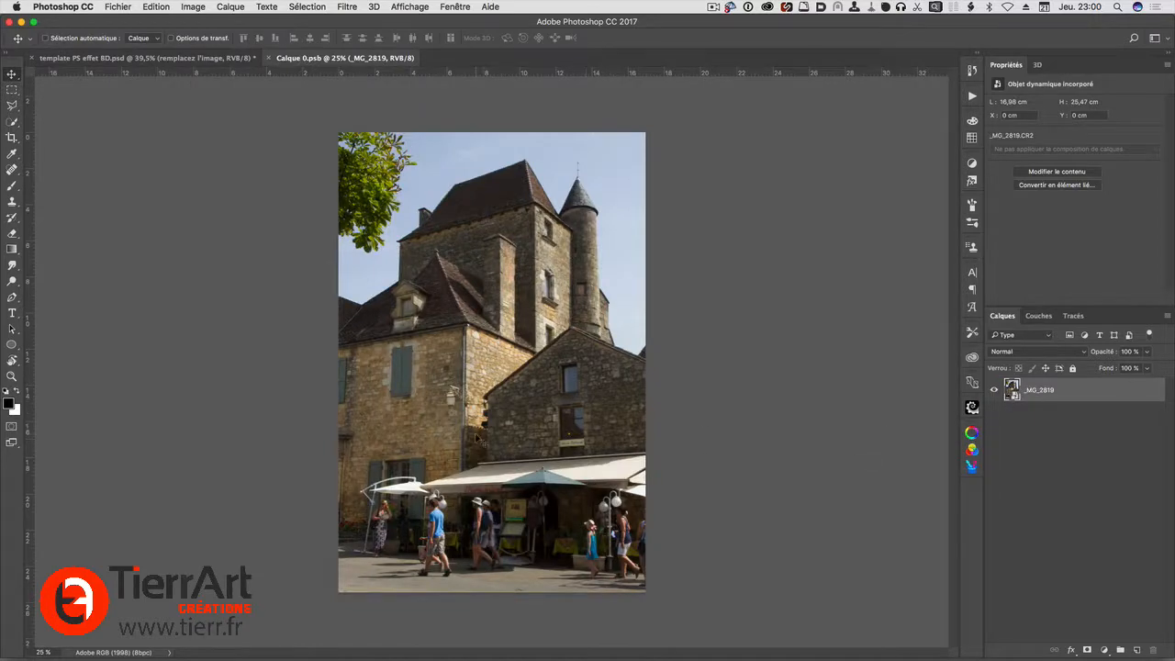
{"action": "key", "text": "super+s"}
{"action": "key", "text": "super+w"}
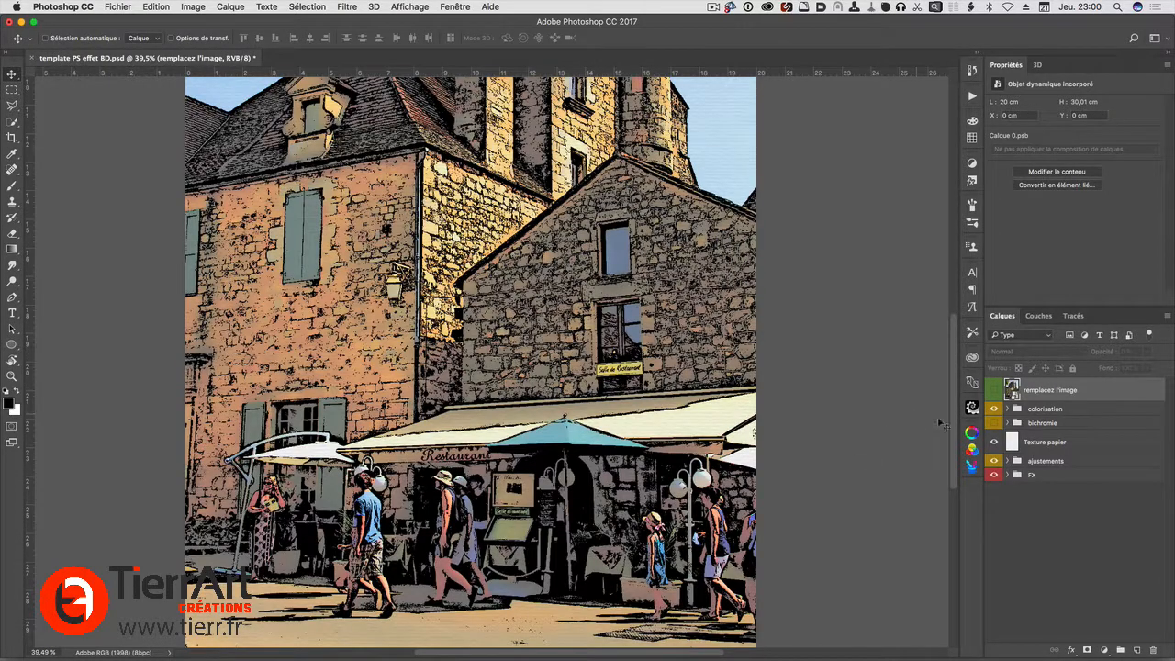
Place the Depositphotos_125458060_original gondola photo in the remplacez l'image smart object, scaled to about 100.7% to cover the canvas
{"action": "right_click", "coordinate": [1101, 395]}
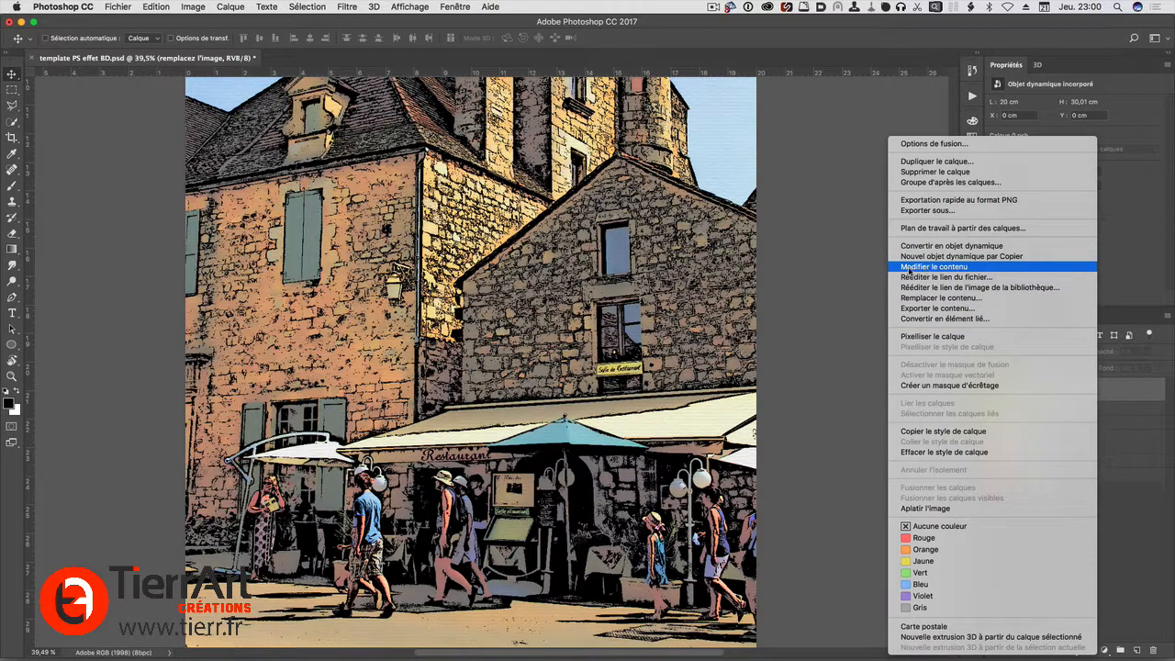
{"action": "left_click", "coordinate": [909, 268]}
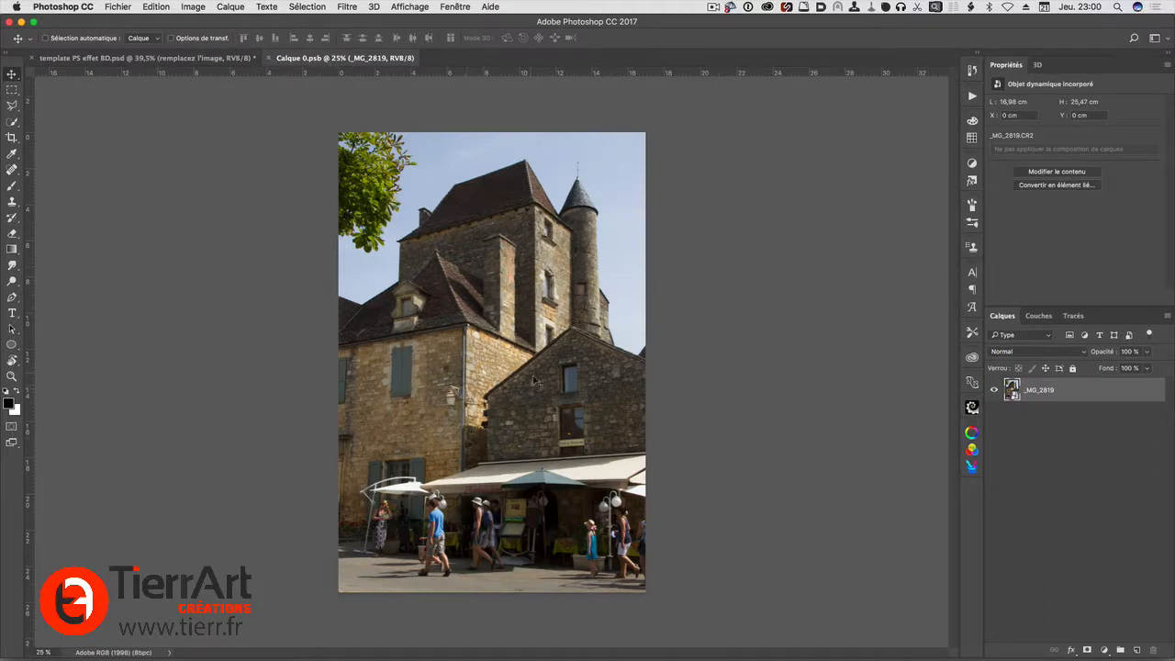
{"action": "left_click_drag", "start_coordinate": [564, 394], "coordinate": [466, 312]}
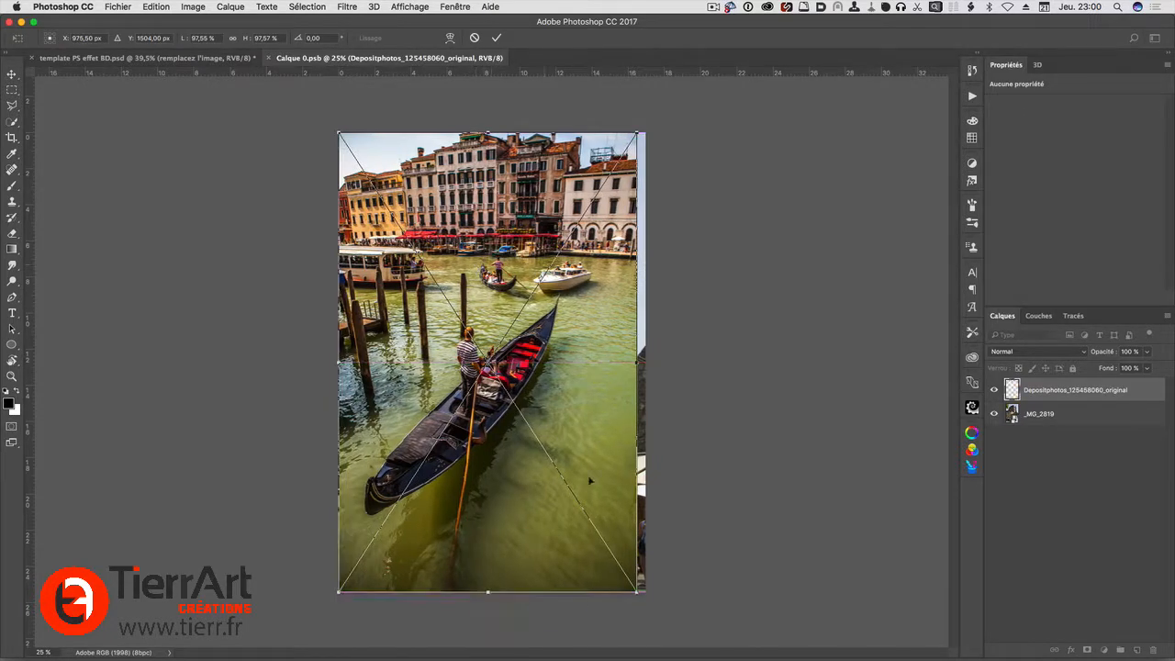
{"action": "left_click_drag", "start_coordinate": [636, 591], "coordinate": [649, 603]}
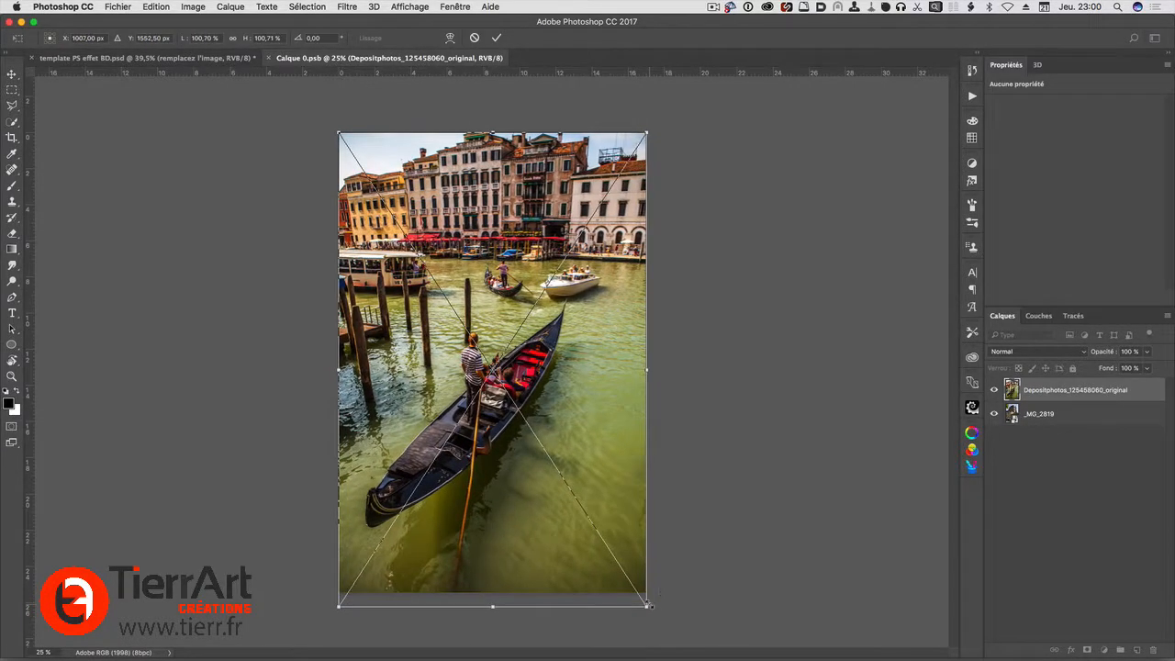
{"action": "key", "text": "Return"}
Save and close the smart object's contents and check the comic effect on the whole gondola picture
{"action": "key", "text": "super+s"}
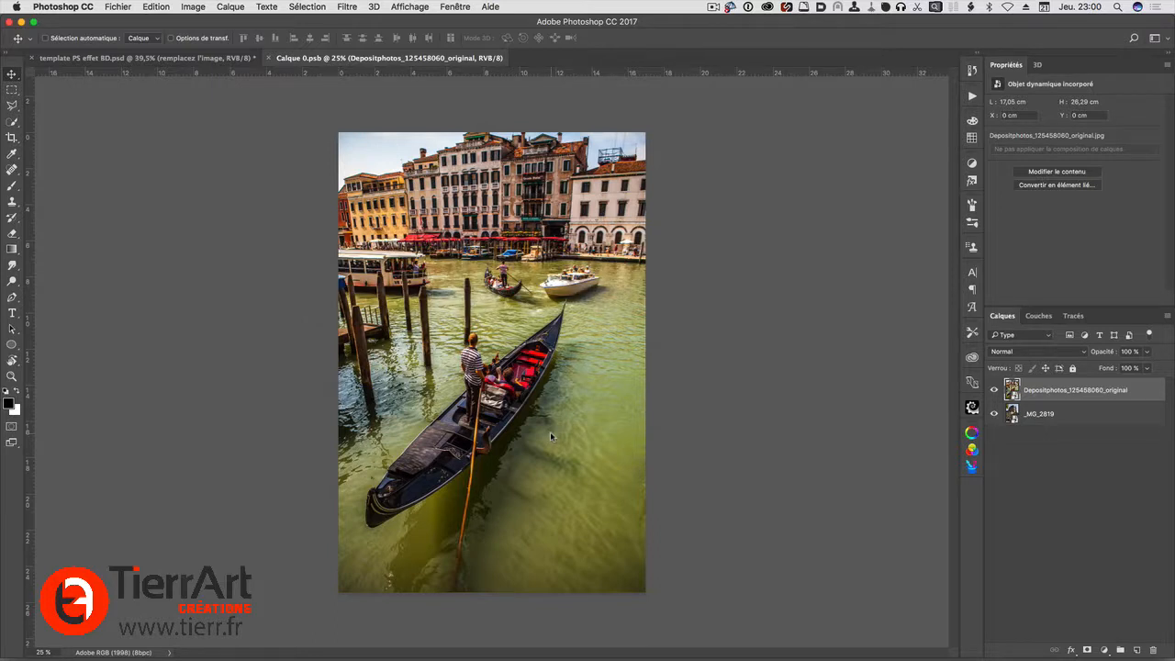
{"action": "left_click", "coordinate": [45, 38]}
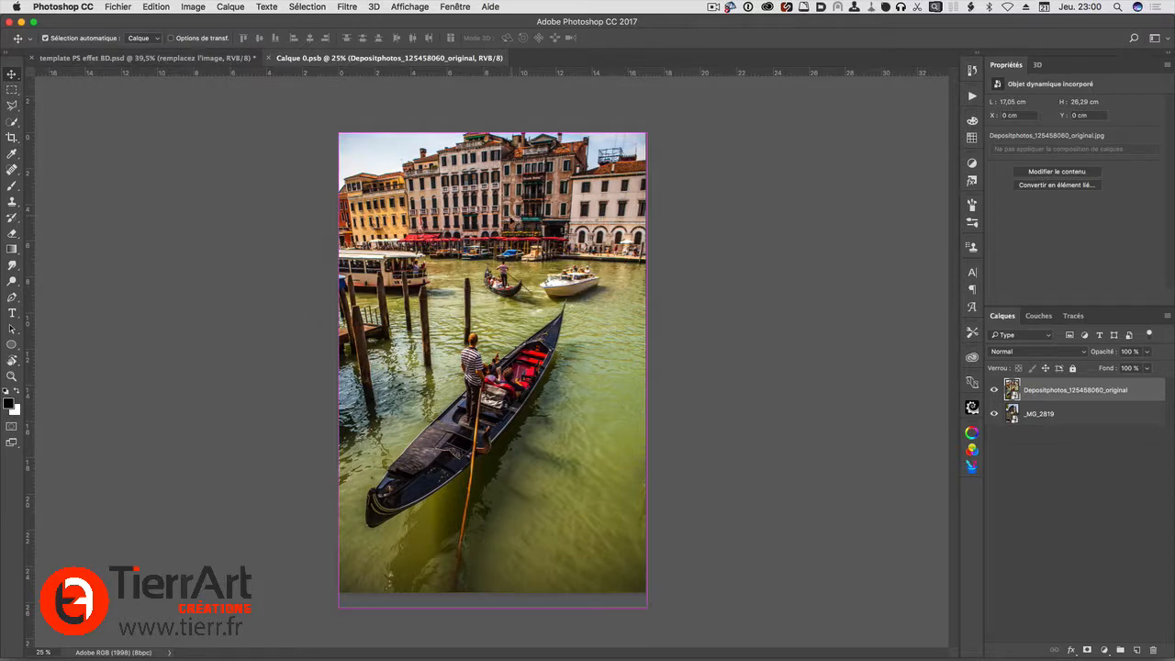
{"action": "key", "text": "super+w"}
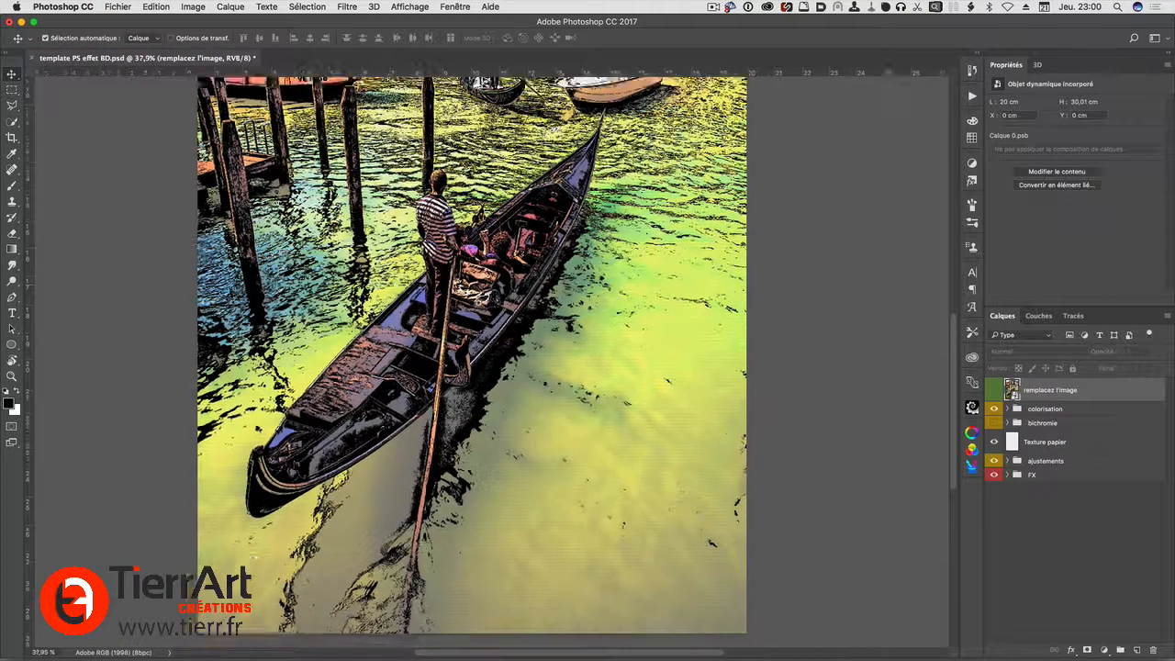
{"action": "key", "text": "super+0"}
{"action": "scroll", "coordinate": [492, 285], "scroll_direction": "up", "scroll_amount": 3}
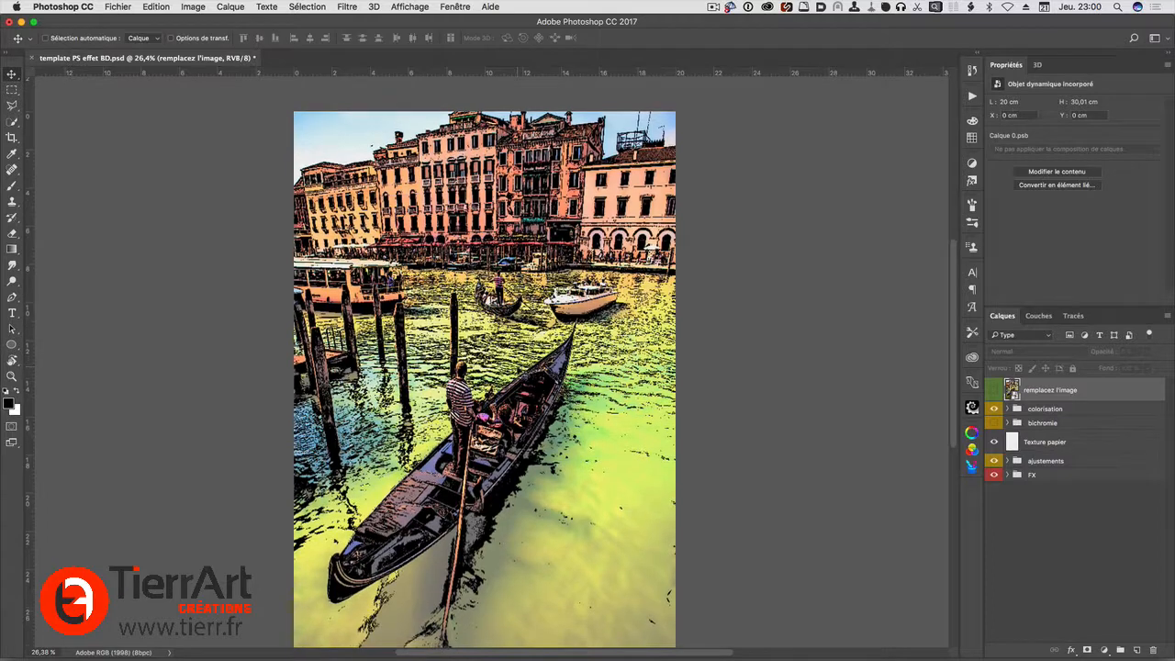
{"action": "scroll", "coordinate": [493, 286], "scroll_direction": "down", "scroll_amount": 3}
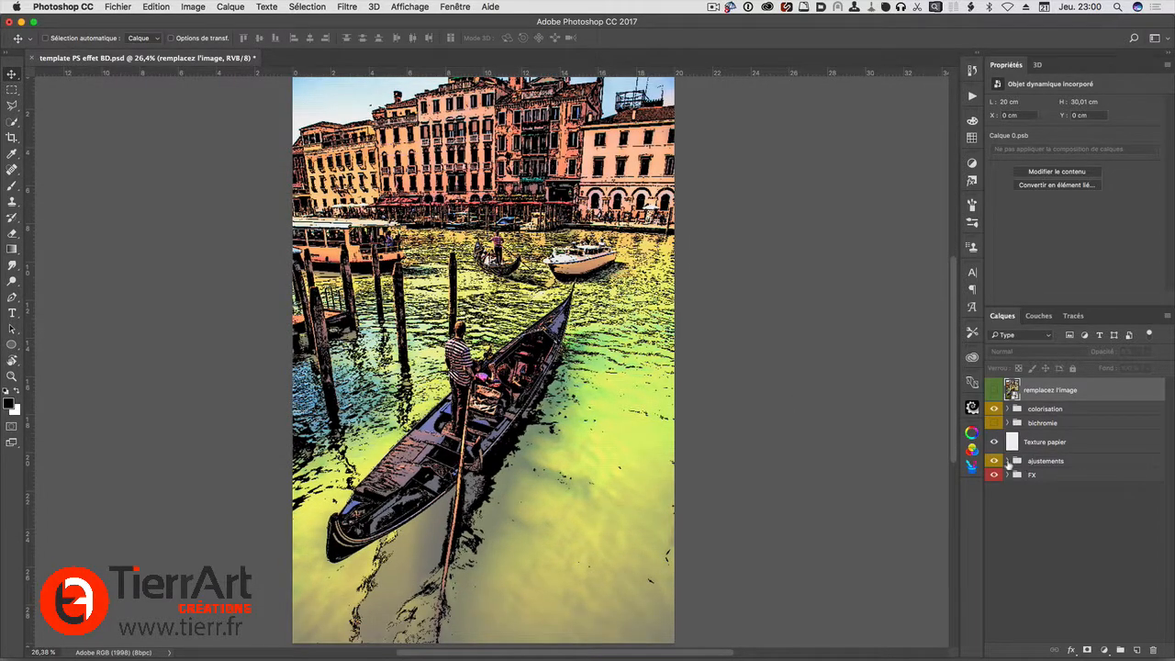
In the ajustements group, hide Courbes 1, show Exposition 1 instead, and inspect the gondola and buildings
{"action": "left_click", "coordinate": [1007, 461]}
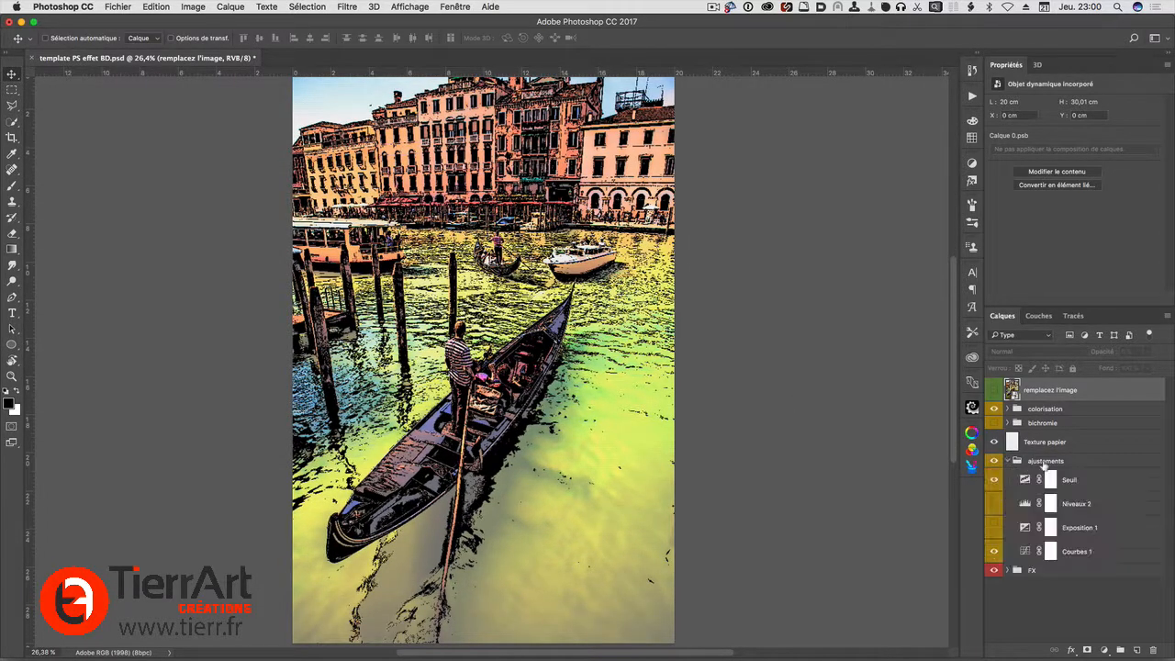
{"action": "left_click", "coordinate": [992, 551]}
{"action": "left_click", "coordinate": [993, 528]}
{"action": "scroll", "coordinate": [422, 406], "scroll_direction": "up", "scroll_amount": 2}
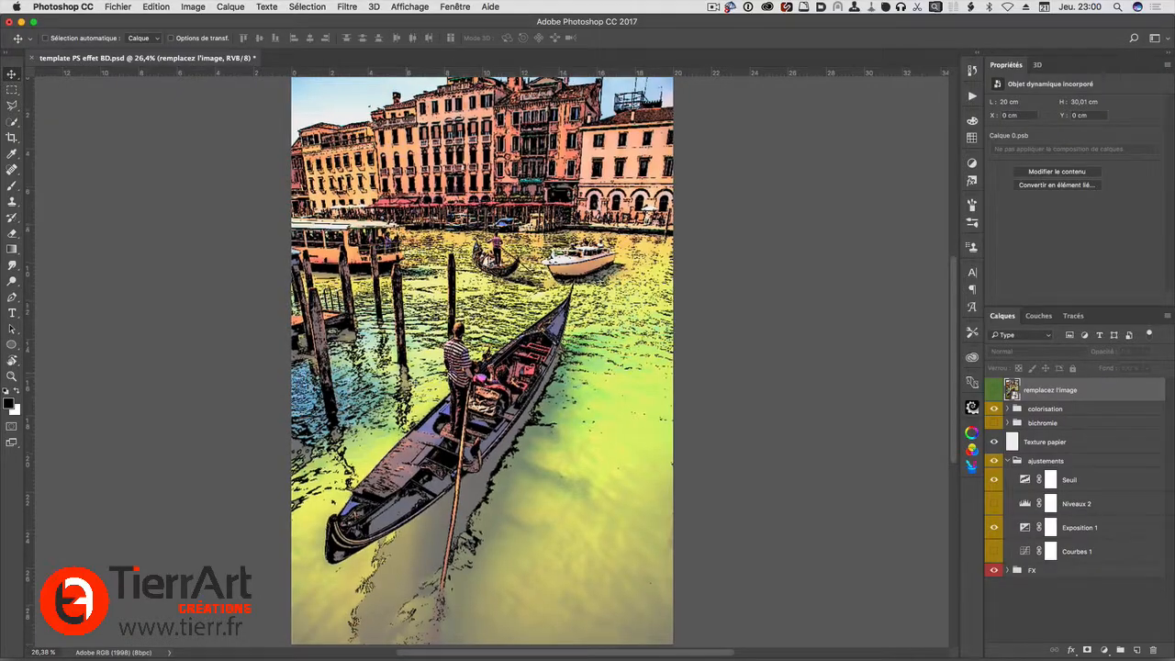
{"action": "left_click_drag", "start_coordinate": [462, 444], "coordinate": [558, 450]}
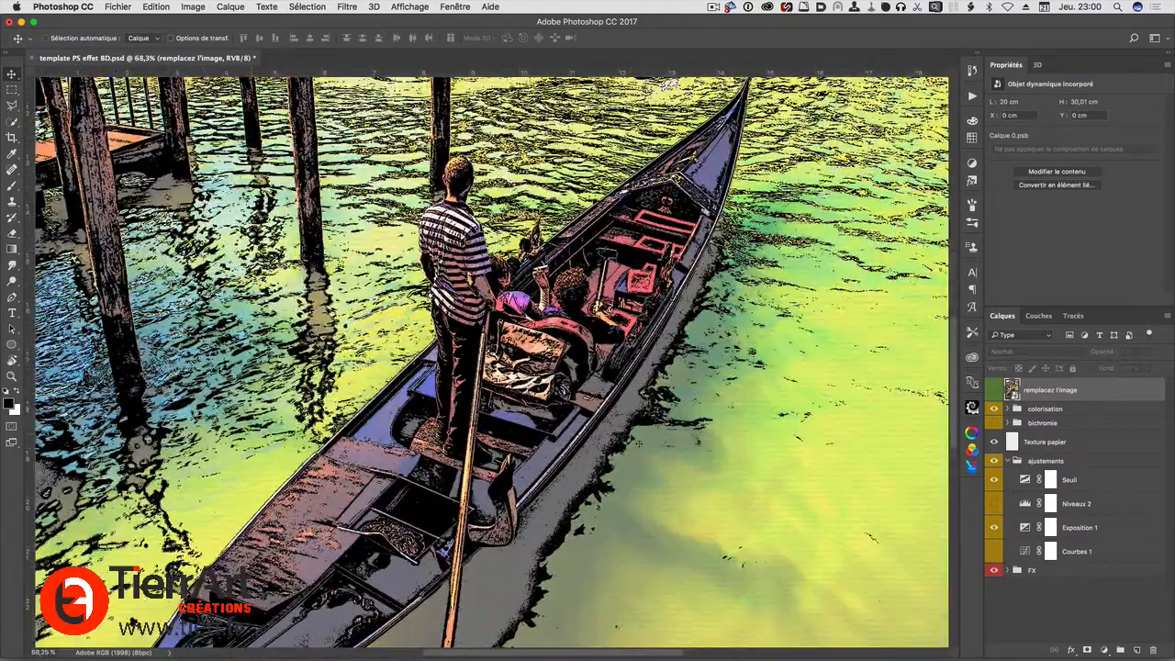
{"action": "scroll", "coordinate": [469, 399], "scroll_direction": "up", "scroll_amount": 10}
{"action": "scroll", "coordinate": [491, 363], "scroll_direction": "up", "scroll_amount": 4}
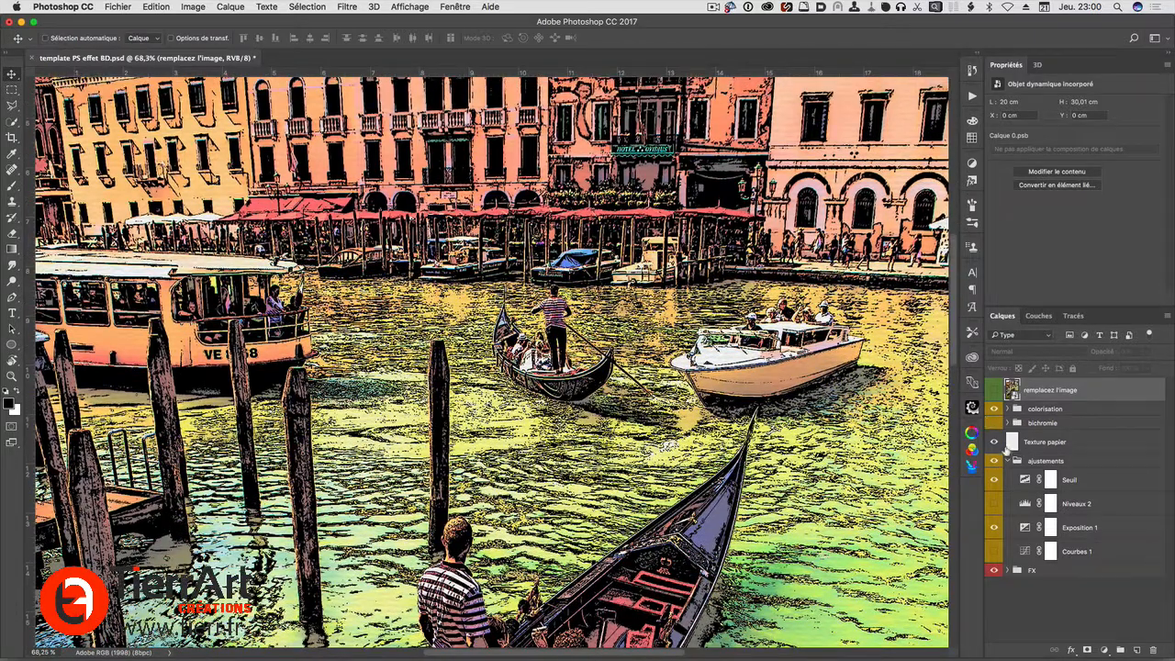
Preview the Niveaux 2 adjustment with and without Exposition 1, leaving Niveaux 2 hidden and Exposition 1 shown
{"action": "left_click", "coordinate": [994, 506]}
{"action": "left_click", "coordinate": [993, 529]}
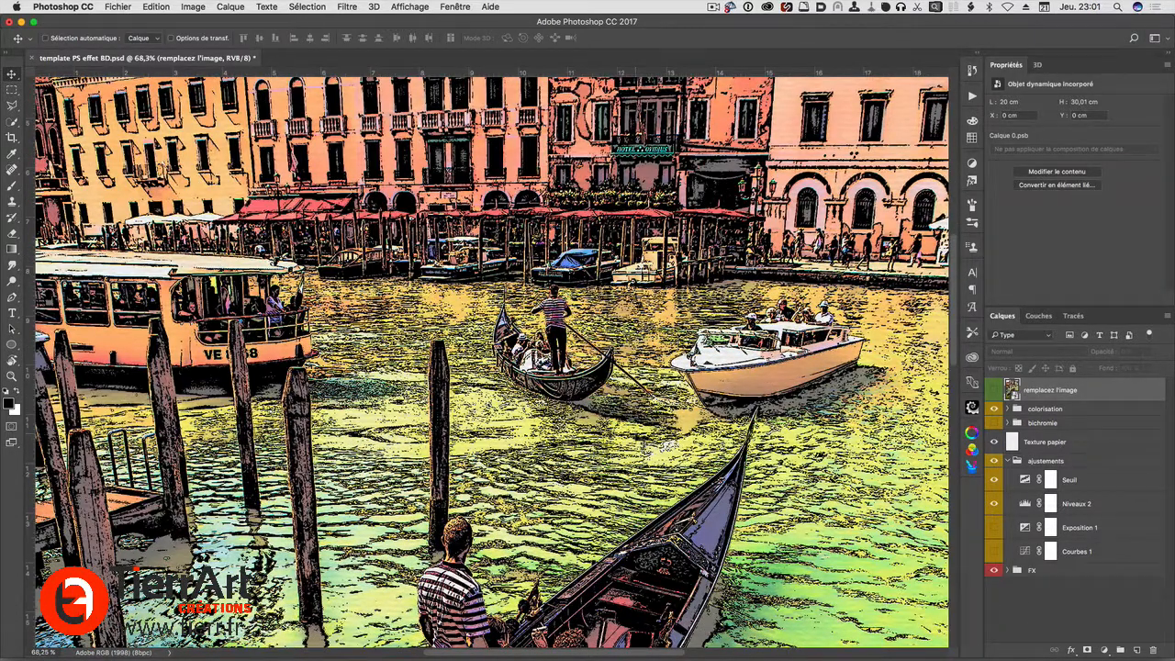
{"action": "left_click", "coordinate": [993, 528]}
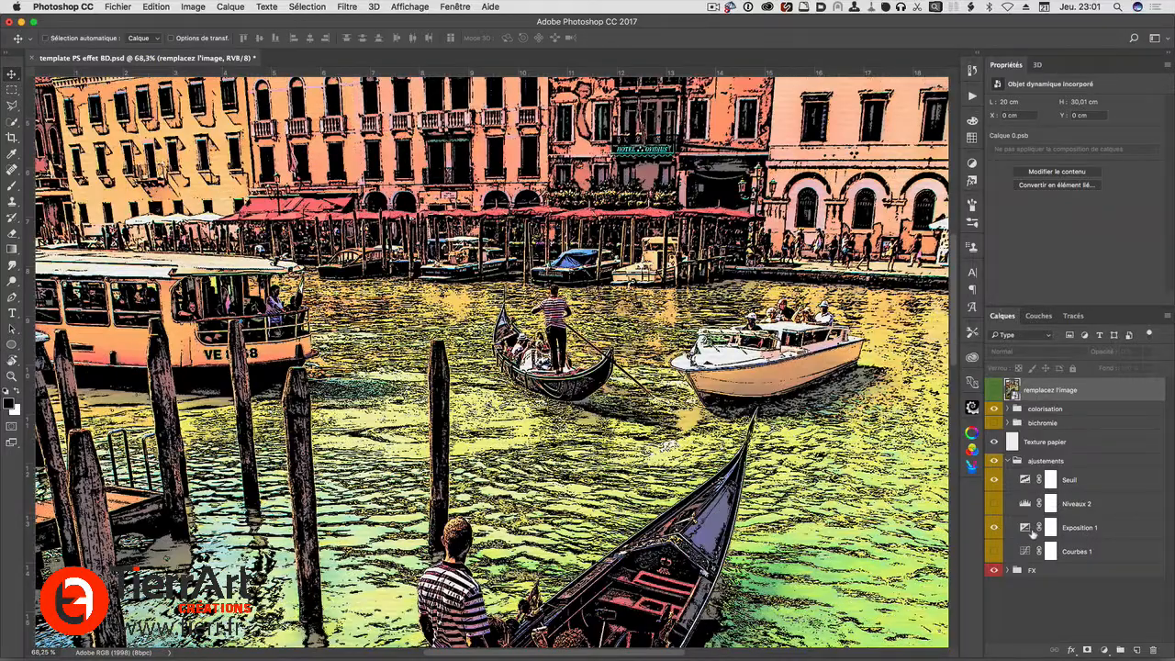
{"action": "scroll", "coordinate": [546, 489], "scroll_direction": "down", "scroll_amount": 7}
{"action": "scroll", "coordinate": [546, 482], "scroll_direction": "down", "scroll_amount": 10}
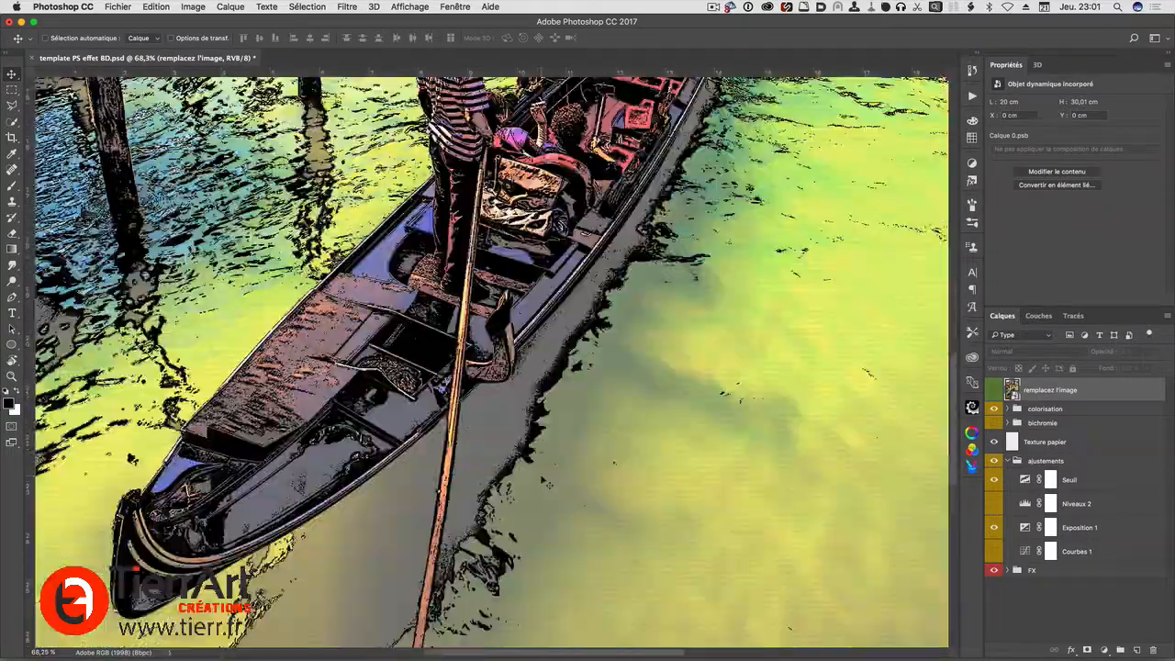
{"action": "key", "text": "super+0"}
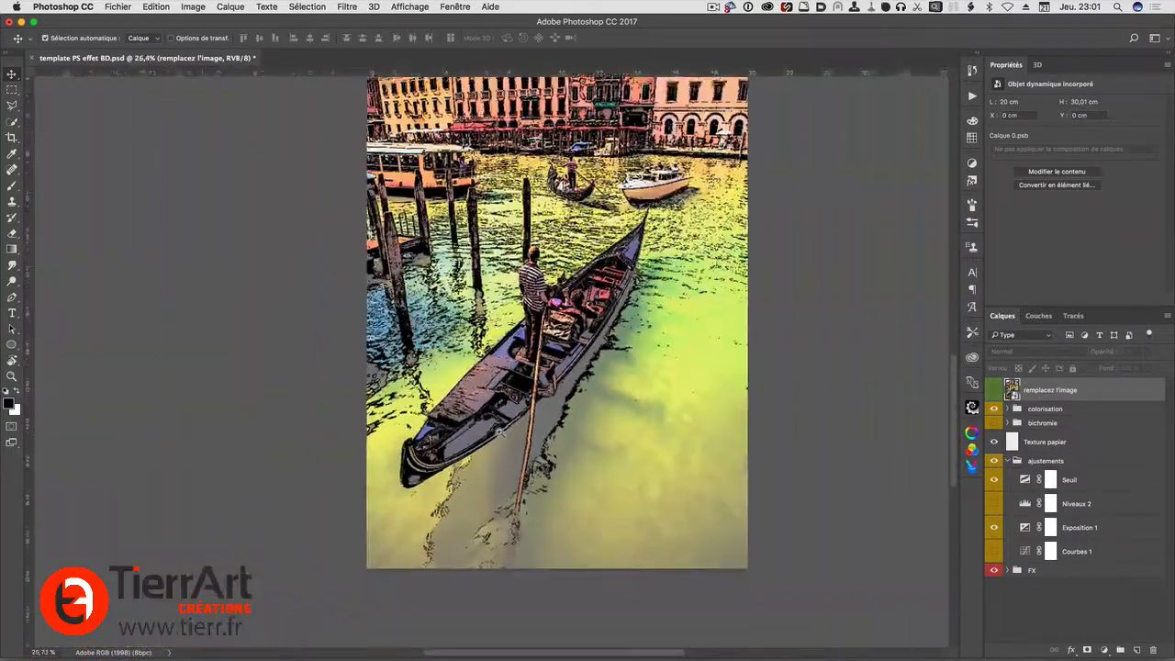
Hide the colorisation group and examine the black-and-white line rendering of the buildings and gondolier up close
{"action": "left_click", "coordinate": [993, 410]}
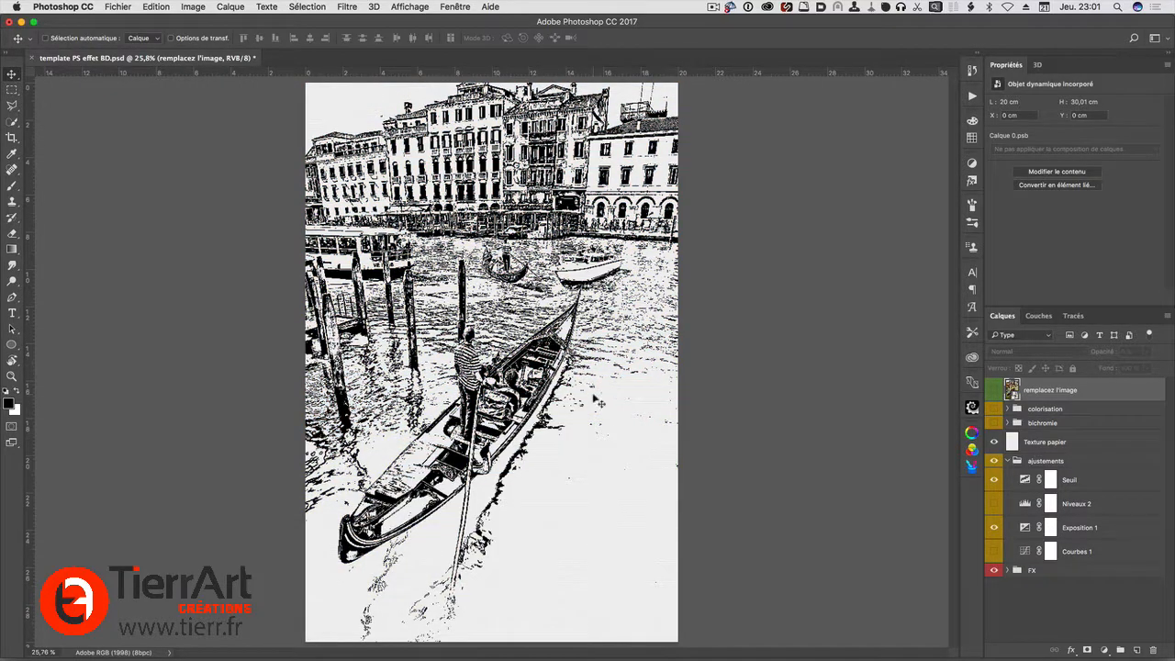
{"action": "scroll", "coordinate": [496, 397], "scroll_direction": "up", "scroll_amount": 5}
{"action": "scroll", "coordinate": [379, 310], "scroll_direction": "down", "scroll_amount": 5}
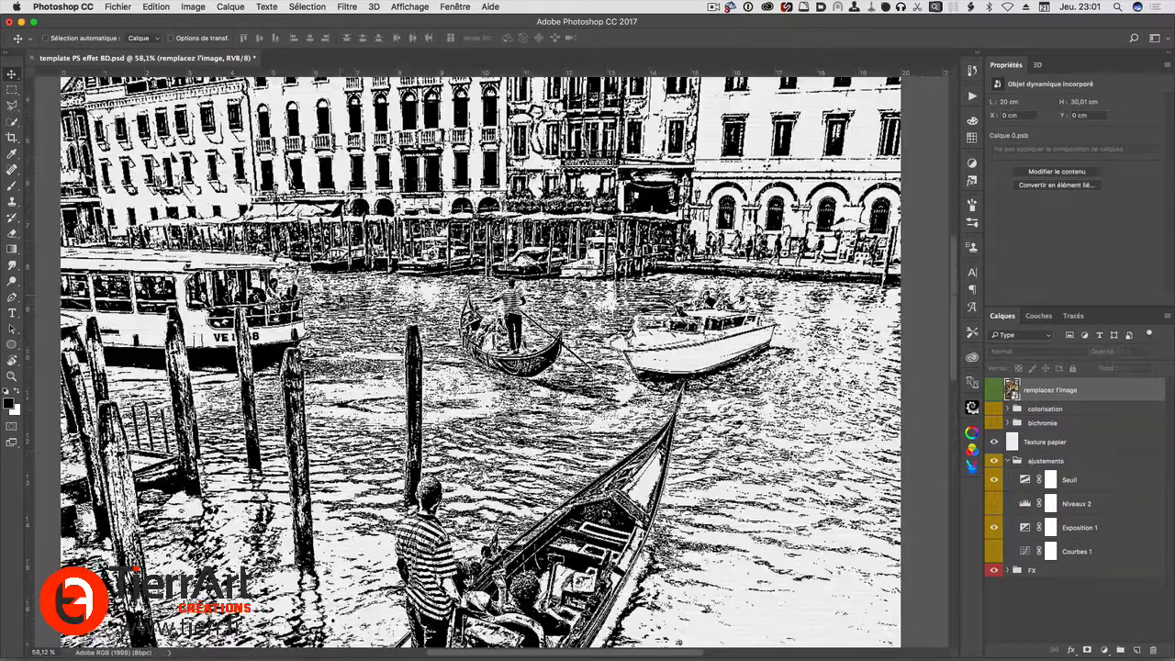
{"action": "scroll", "coordinate": [432, 477], "scroll_direction": "up", "scroll_amount": 10}
{"action": "scroll", "coordinate": [491, 362], "scroll_direction": "down", "scroll_amount": 5}
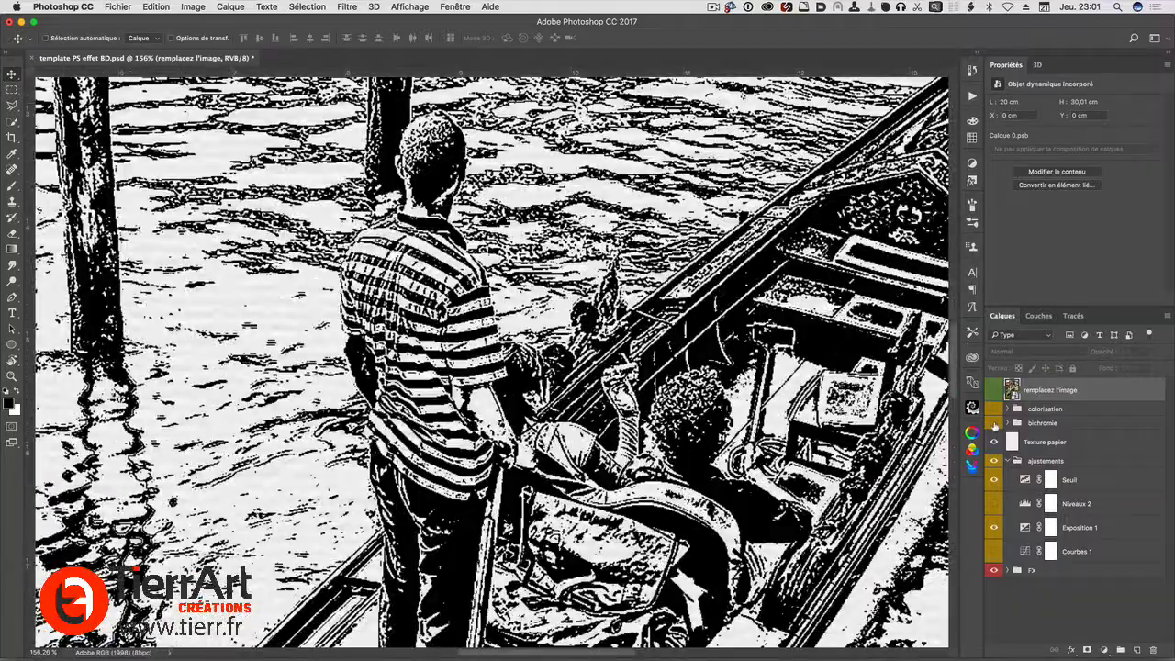
Preview the bichromie group and its gradient map layers, and switch the image back to the colorisation group
{"action": "left_click", "coordinate": [994, 423]}
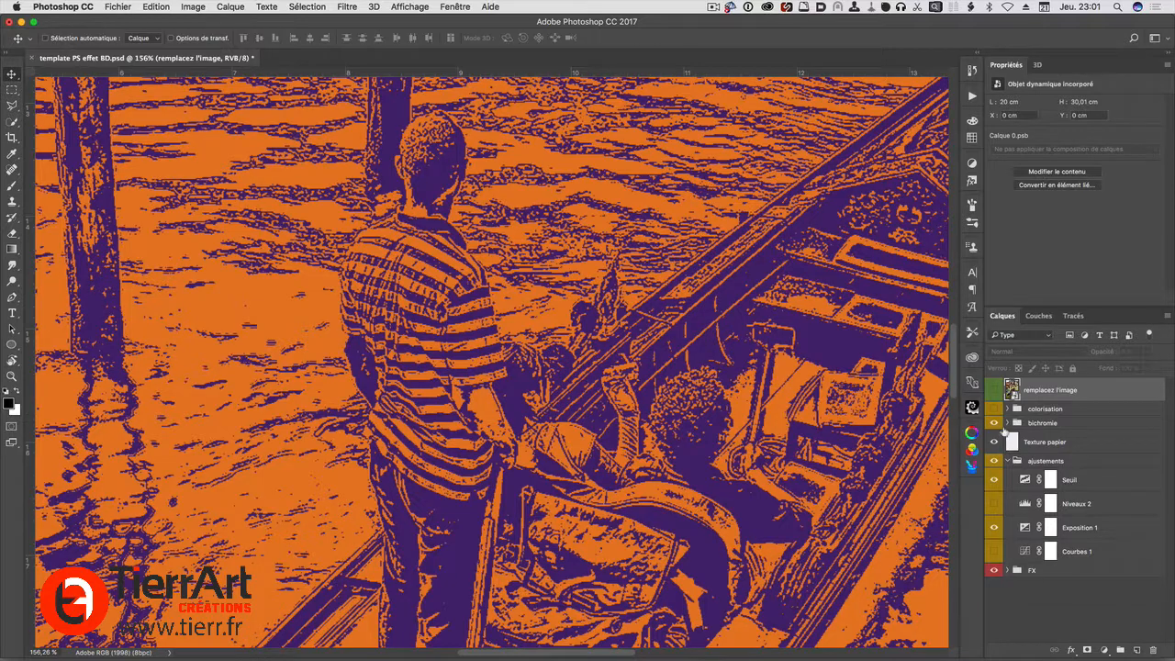
{"action": "left_click", "coordinate": [1007, 423]}
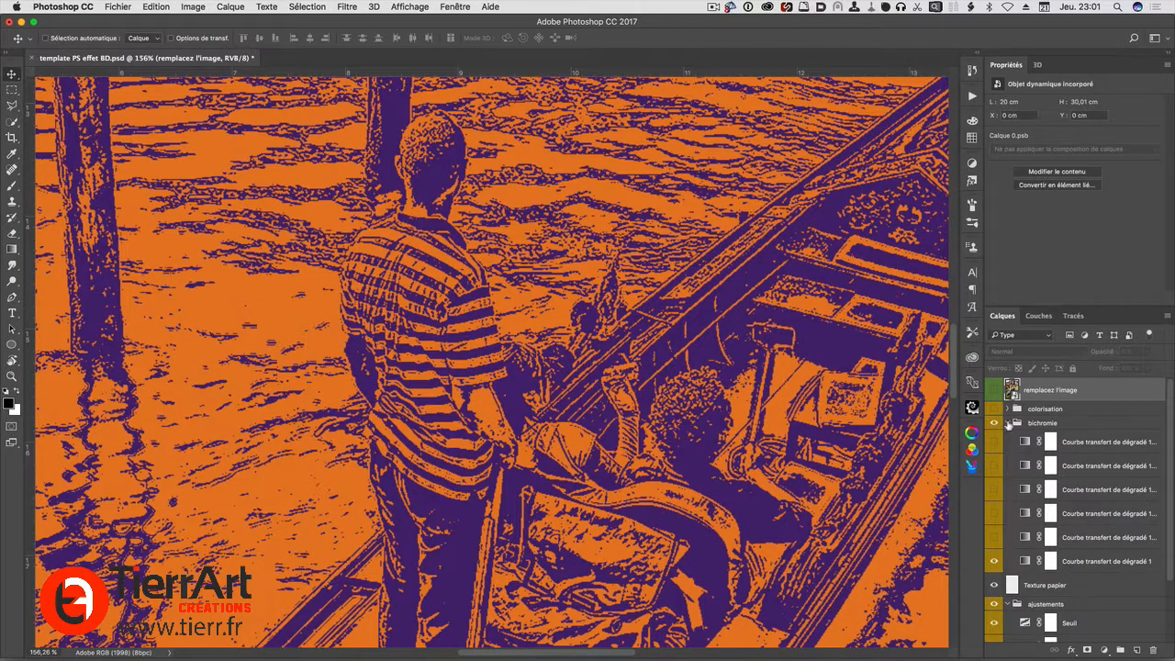
{"action": "left_click", "coordinate": [1006, 423]}
{"action": "left_click", "coordinate": [993, 423]}
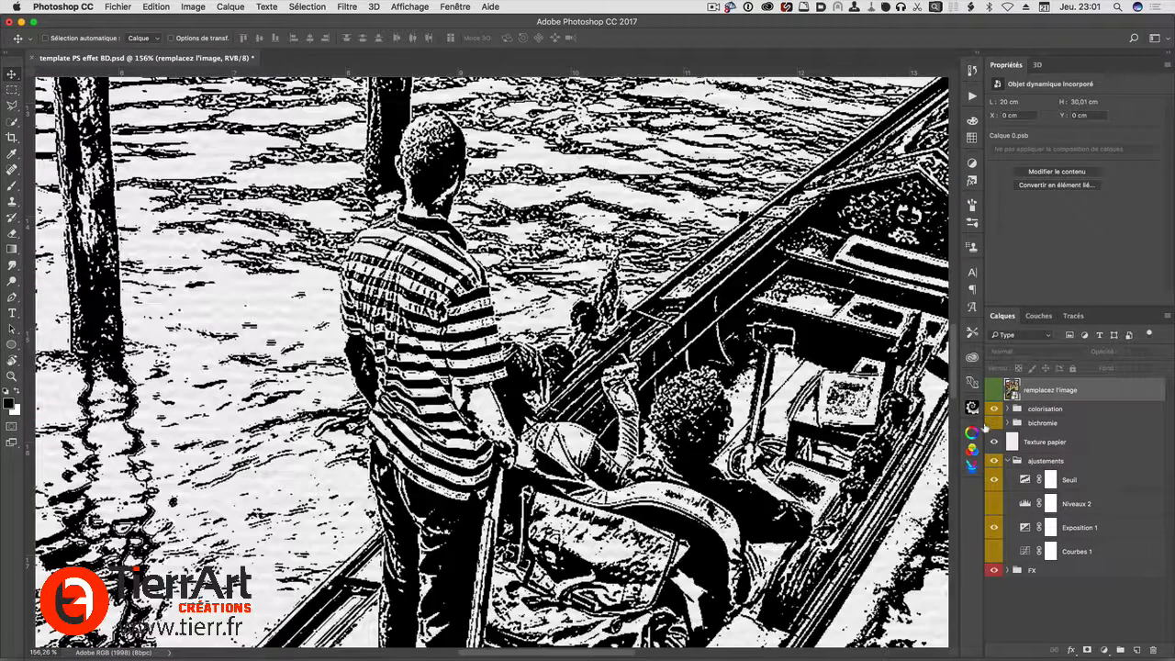
{"action": "left_click", "coordinate": [993, 408]}
{"action": "key", "text": "super+0"}
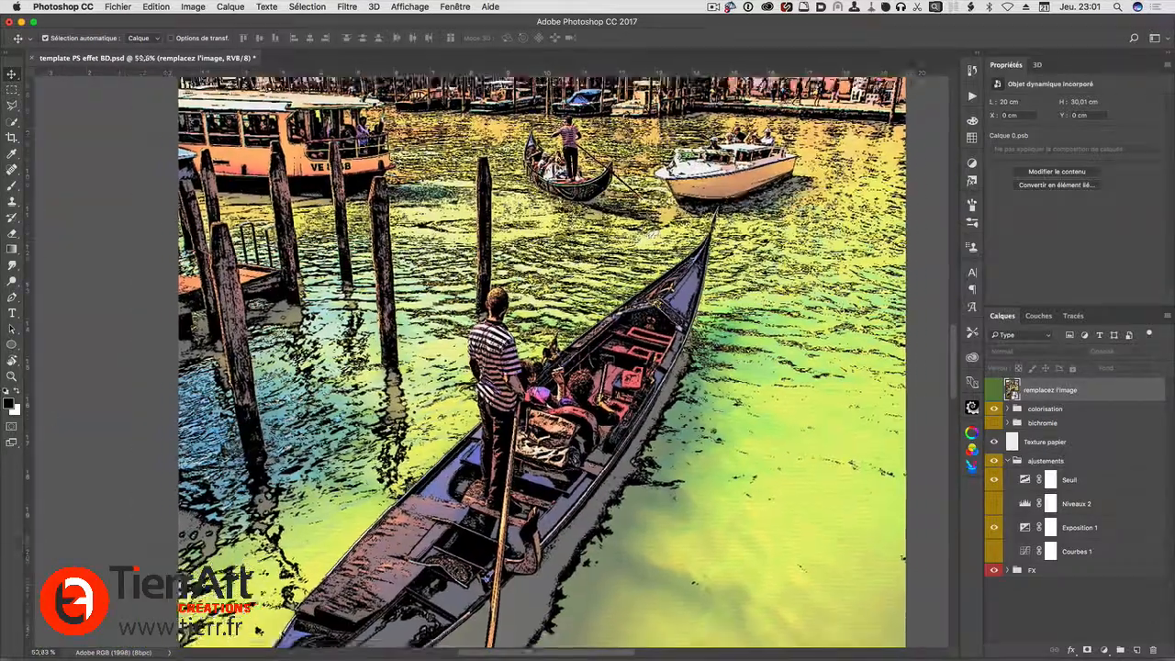
Place the Depositphotos_125923958_original seaside photo in the remplacez l'image smart object at about 64.45% scale and save the contents
{"action": "double_click", "coordinate": [1012, 390]}
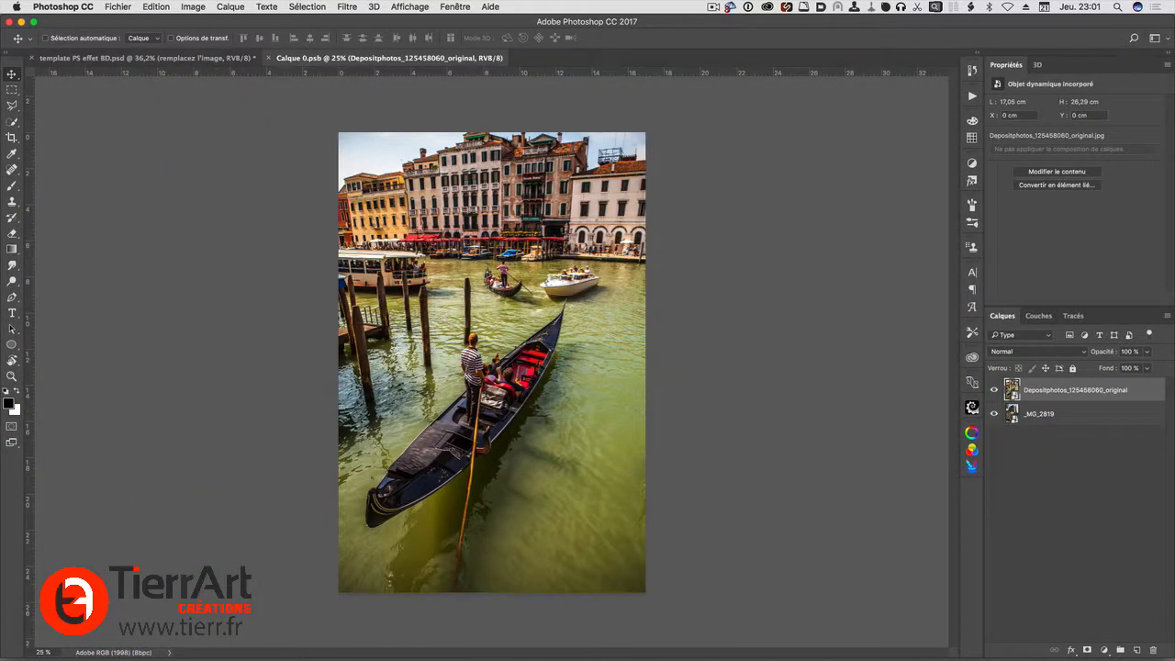
{"action": "left_click_drag", "start_coordinate": [624, 523], "coordinate": [527, 370]}
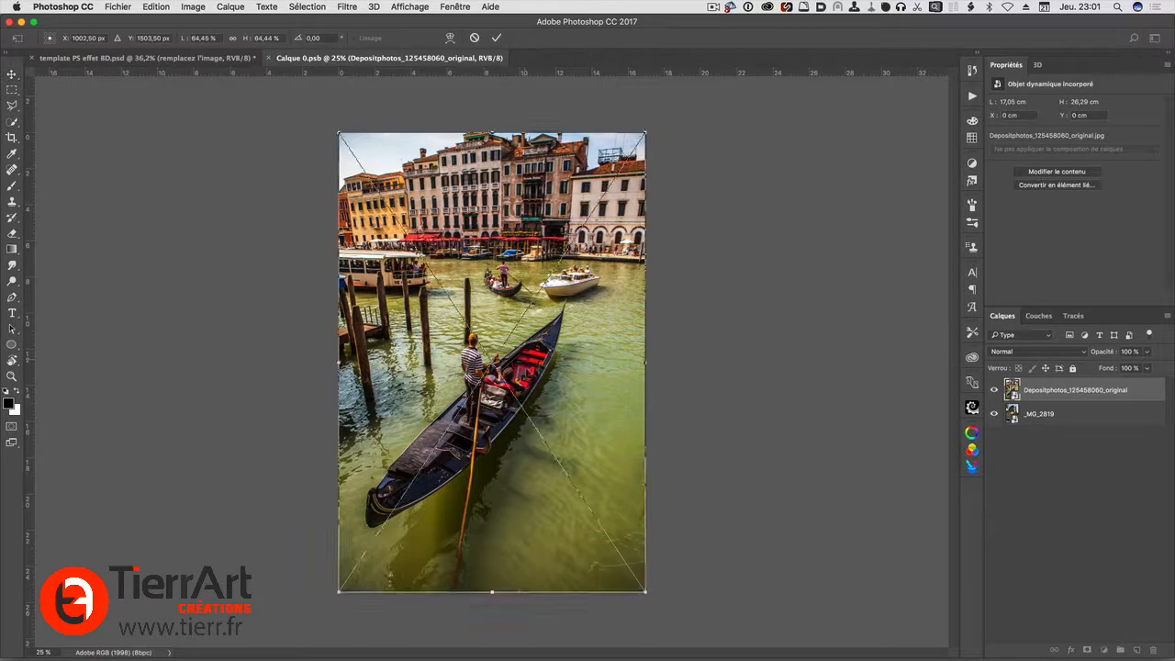
{"action": "key", "text": "Return"}
{"action": "key", "text": "super+s"}
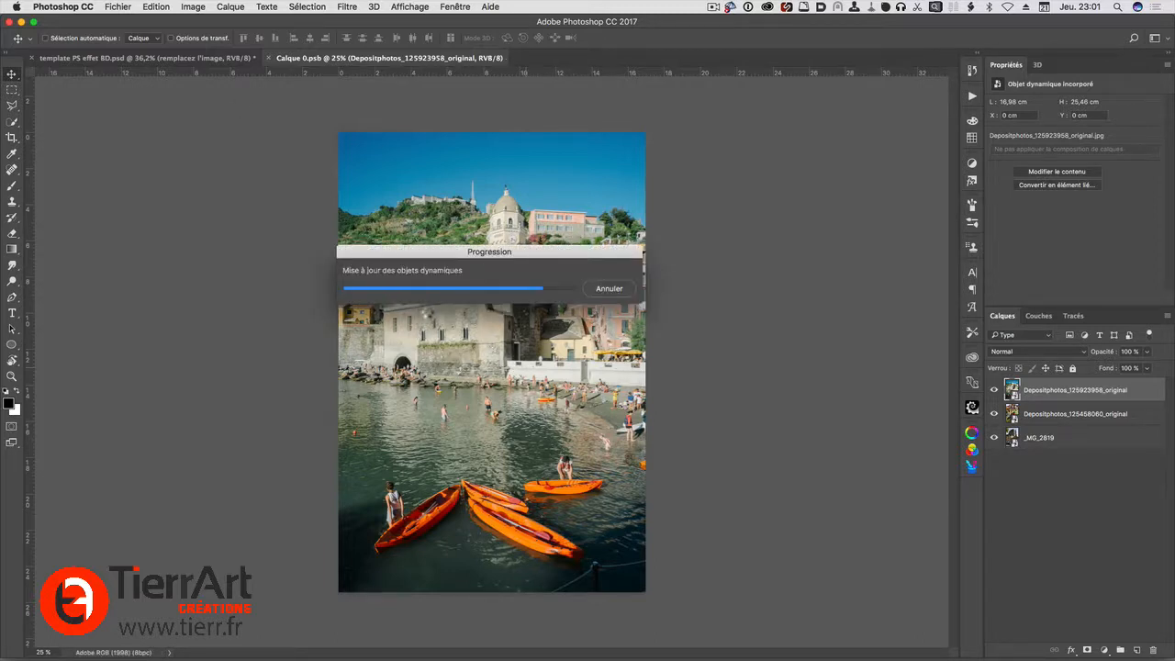
Return to the template PS effet BD.psd document and examine the comic effect on the village, bathers and orange boats
{"action": "left_click", "coordinate": [173, 59]}
{"action": "scroll", "coordinate": [528, 424], "scroll_direction": "down", "scroll_amount": 3}
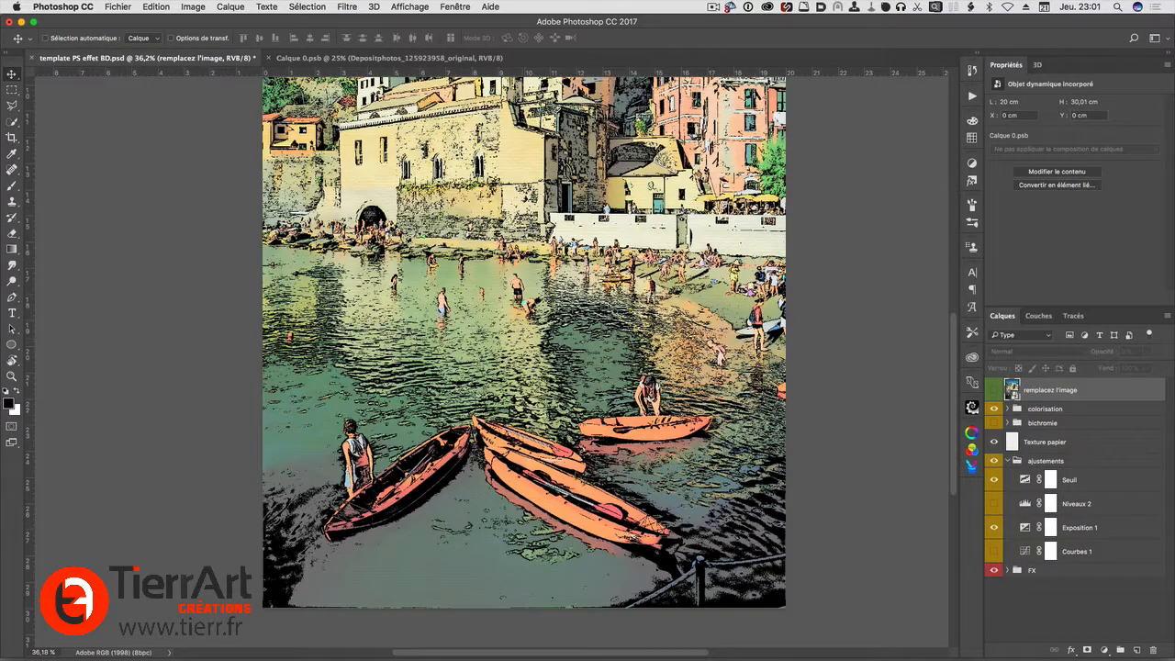
{"action": "scroll", "coordinate": [588, 456], "scroll_direction": "down", "scroll_amount": 3}
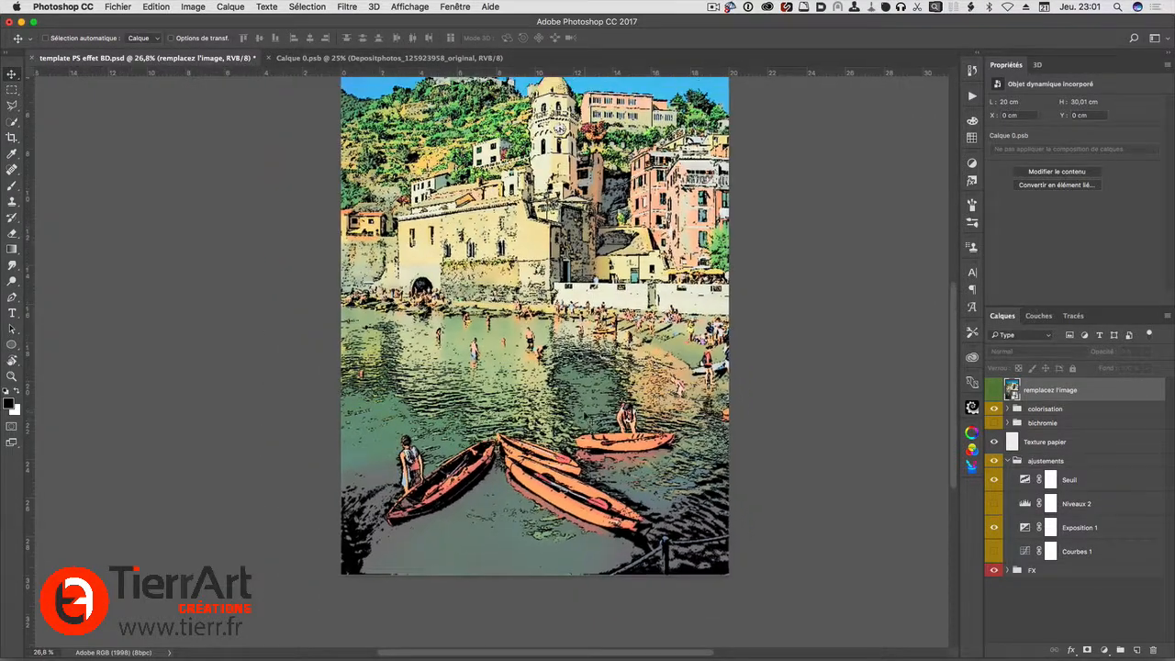
{"action": "scroll", "coordinate": [565, 220], "scroll_direction": "up", "scroll_amount": 5}
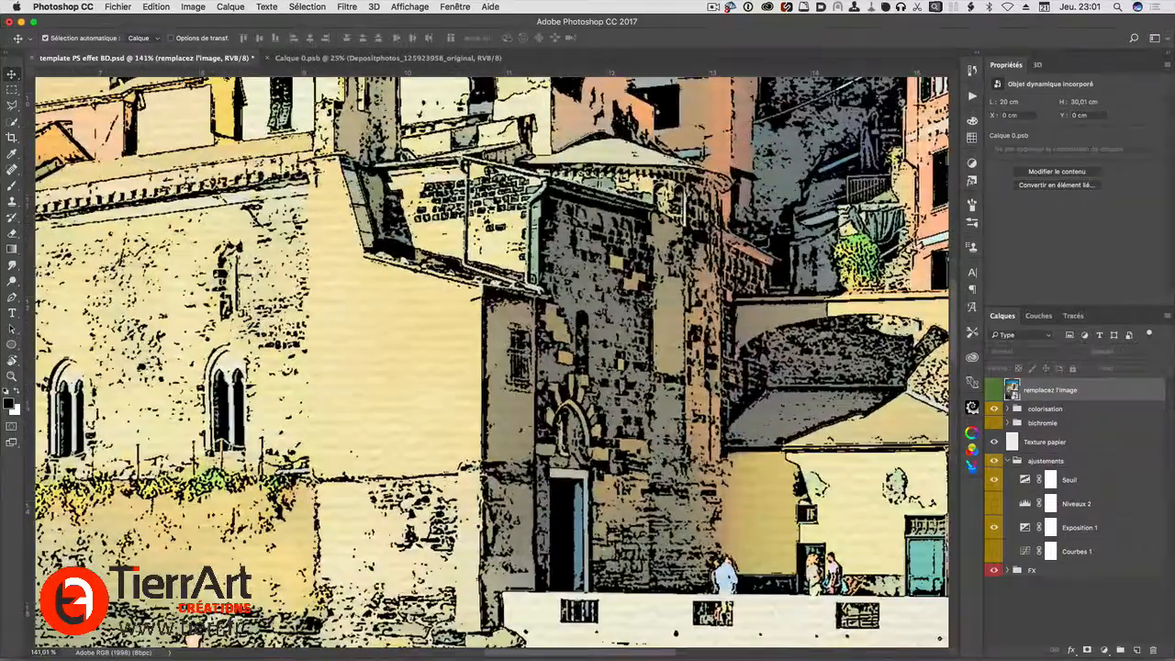
{"action": "scroll", "coordinate": [696, 460], "scroll_direction": "down", "scroll_amount": 4}
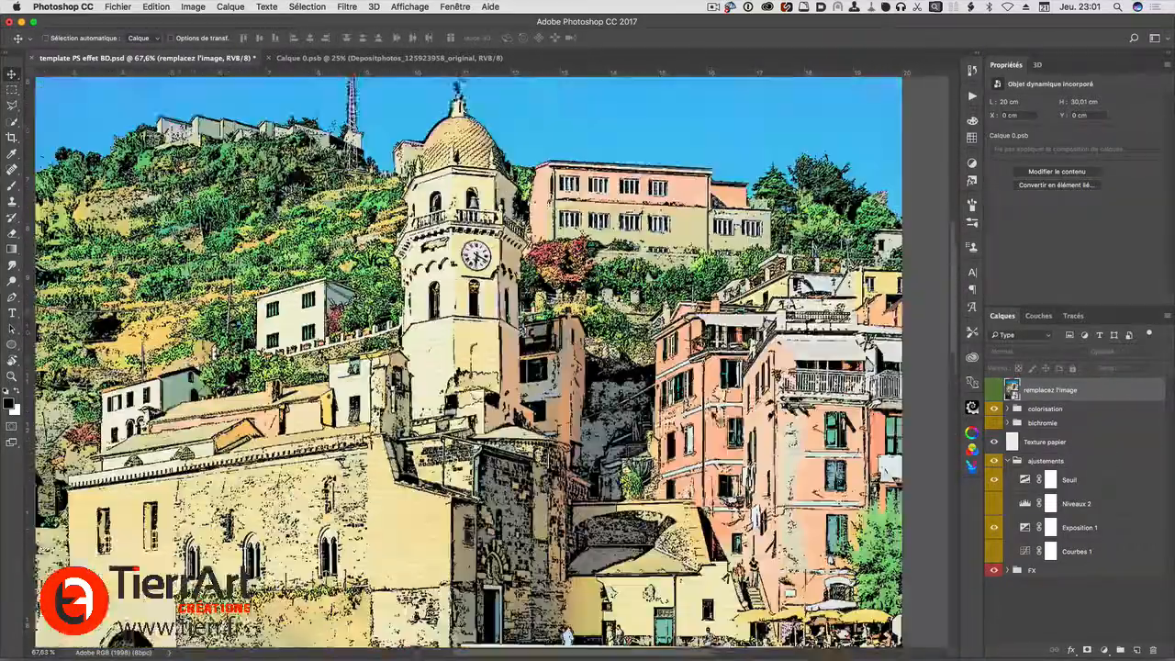
{"action": "scroll", "coordinate": [492, 363], "scroll_direction": "up", "scroll_amount": 2}
{"action": "scroll", "coordinate": [492, 363], "scroll_direction": "left", "scroll_amount": 5}
{"action": "scroll", "coordinate": [492, 362], "scroll_direction": "right", "scroll_amount": 6}
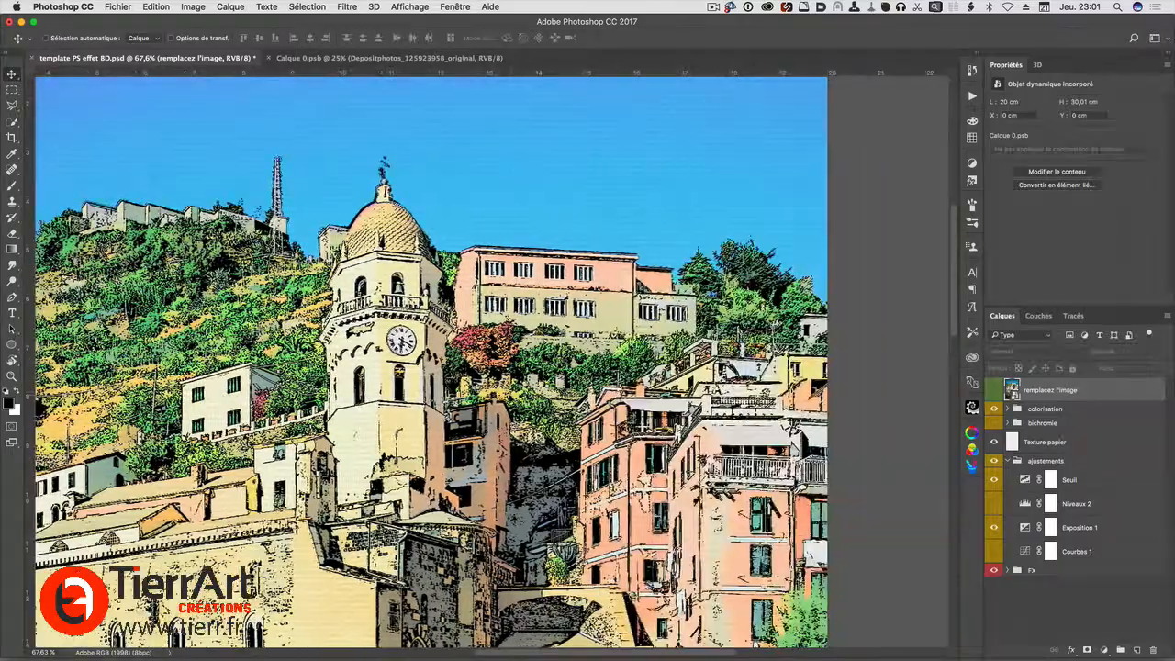
{"action": "scroll", "coordinate": [515, 402], "scroll_direction": "down", "scroll_amount": 15}
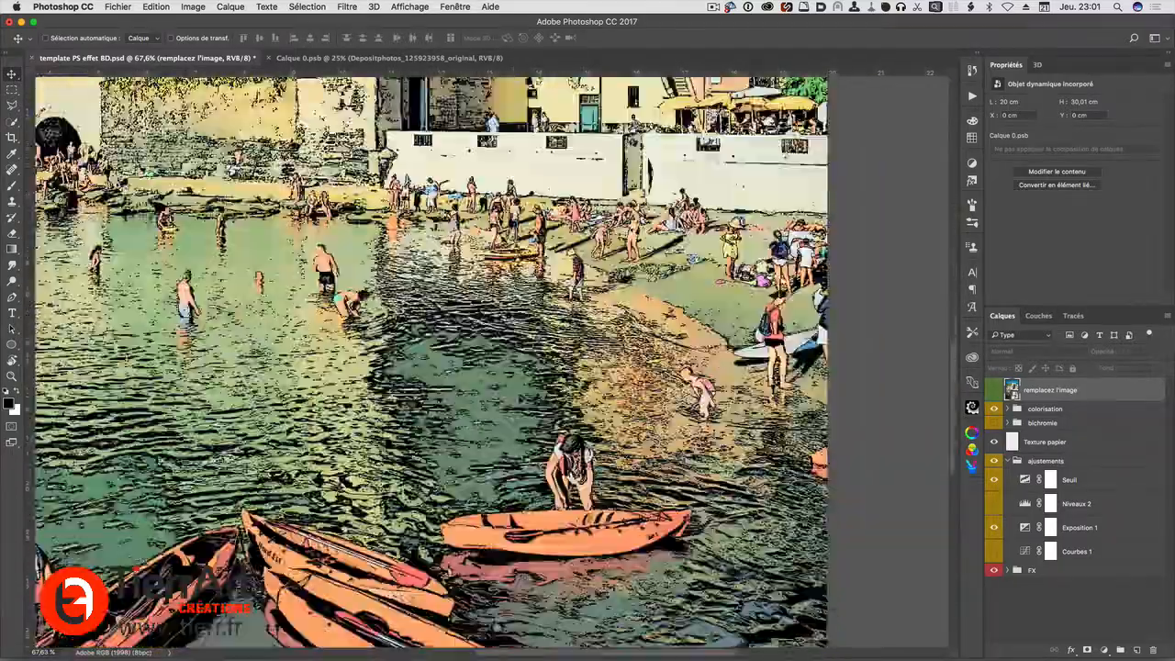
{"action": "scroll", "coordinate": [516, 401], "scroll_direction": "down", "scroll_amount": 2}
{"action": "scroll", "coordinate": [516, 402], "scroll_direction": "down", "scroll_amount": 4}
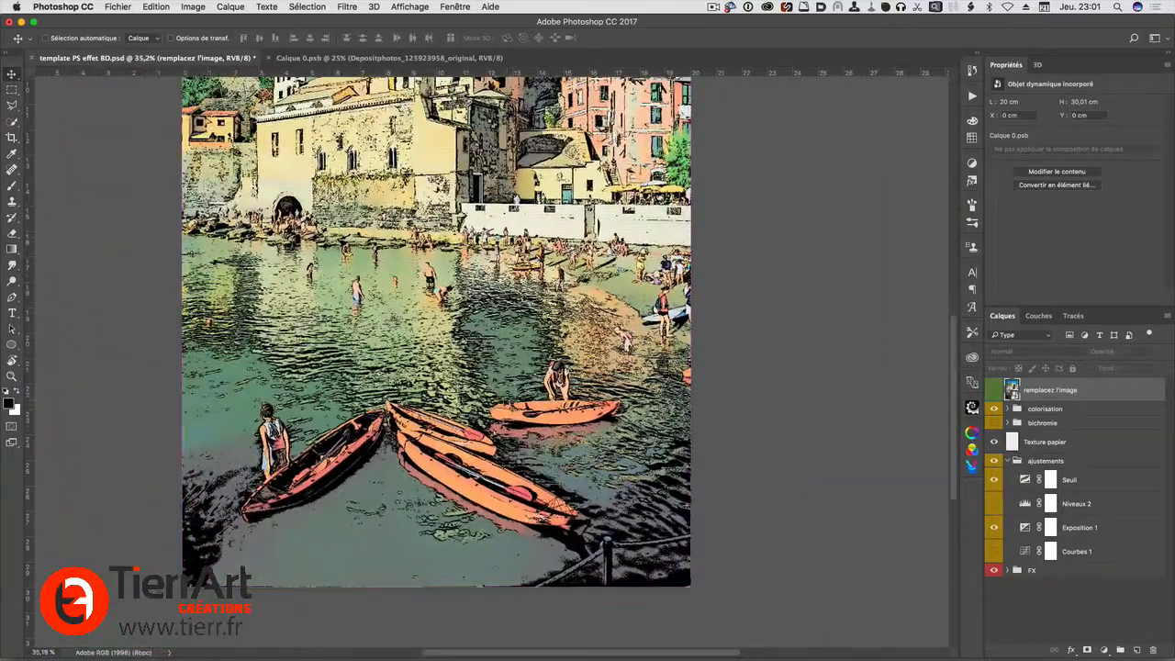